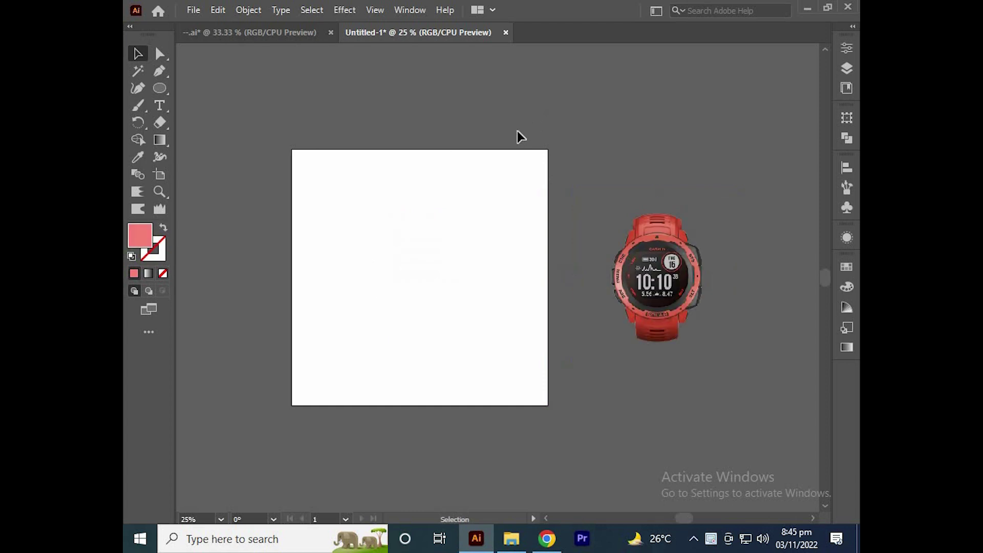
Step: Create a 1080 × 1080 px rectangle with the Rectangle tool
drag(159, 88, 192, 89)
click(379, 215)
click(479, 260)
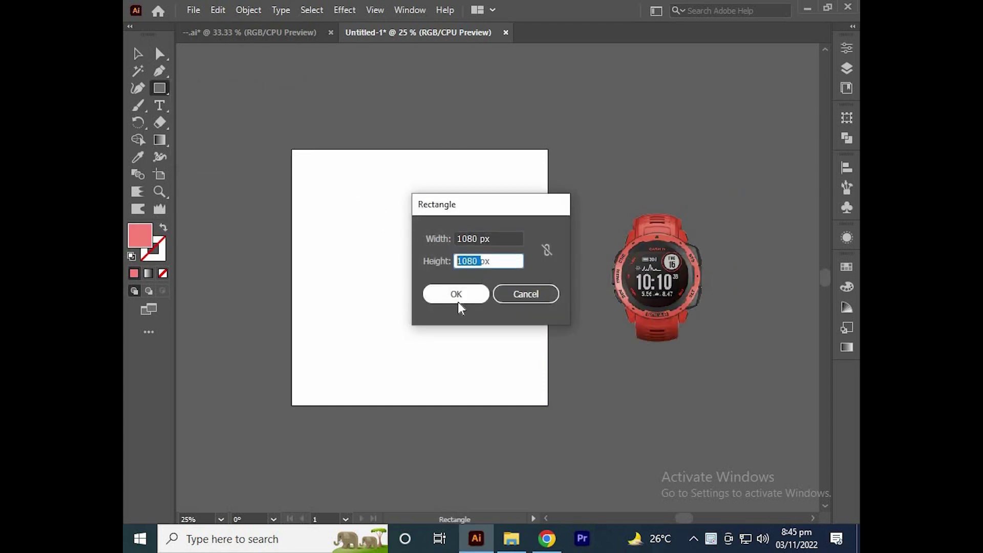
click(461, 299)
Step: Center the rectangle on the artboard horizontally and vertically, and fill it with the mid-grey swatch
click(846, 167)
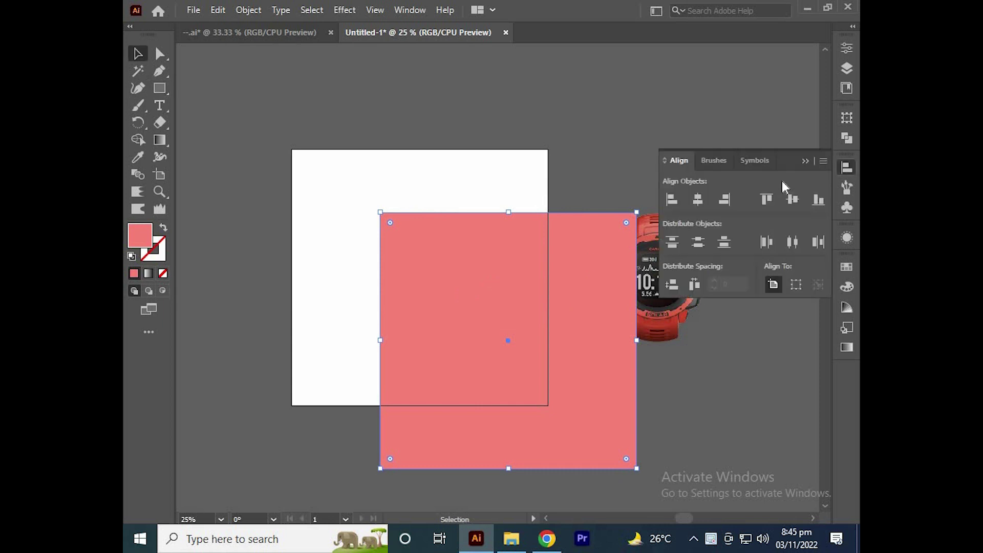
click(698, 199)
click(792, 200)
click(848, 269)
click(725, 305)
click(805, 260)
click(753, 186)
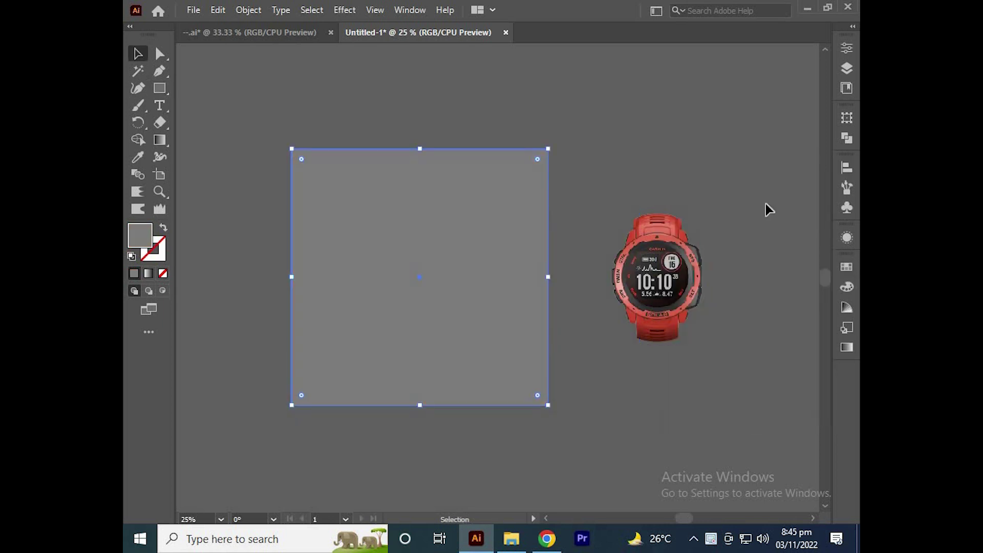
Step: Draw a circle centred on the watch image, slightly larger than the watch case
drag(559, 185, 309, 172)
scroll(465, 187, up, 2)
drag(406, 240, 486, 203)
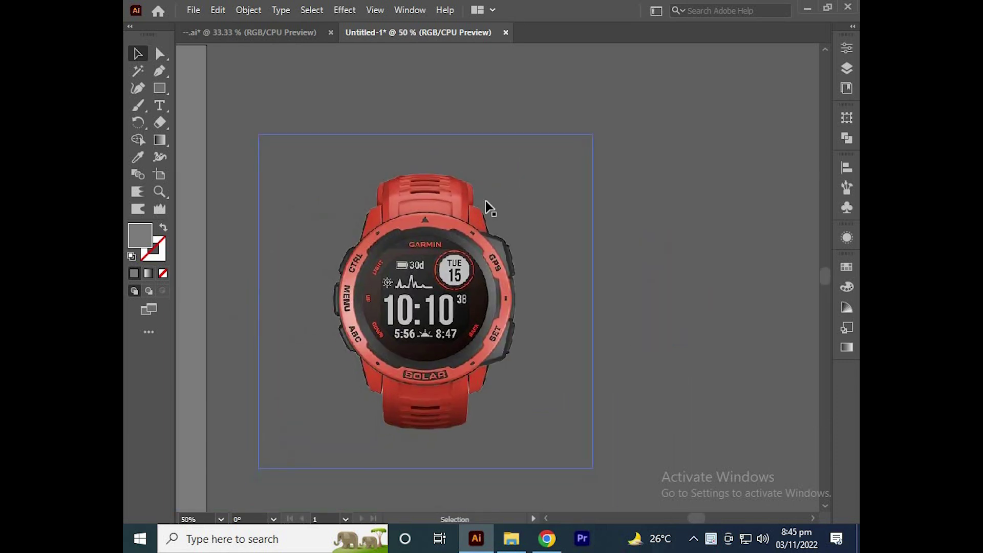
key(l)
drag(425, 302, 534, 382)
Step: Bring the watch image to the front so it sits above the grey circle
key(v)
right_click(471, 156)
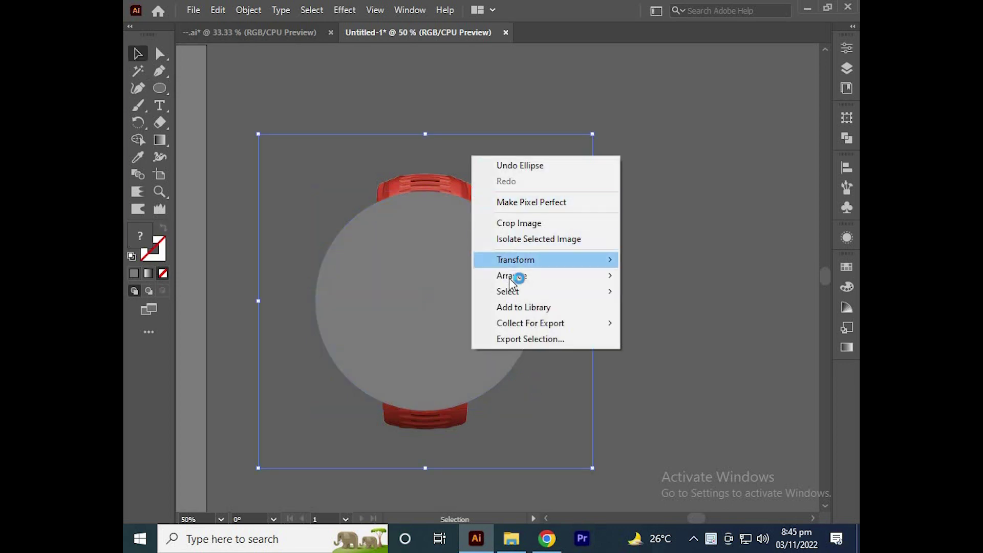
mouse_move(621, 276)
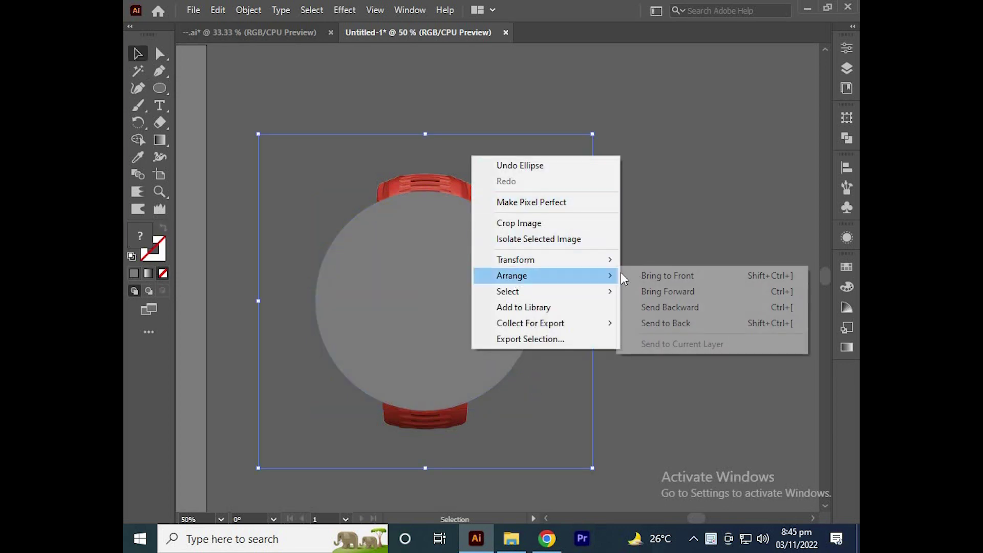
click(667, 275)
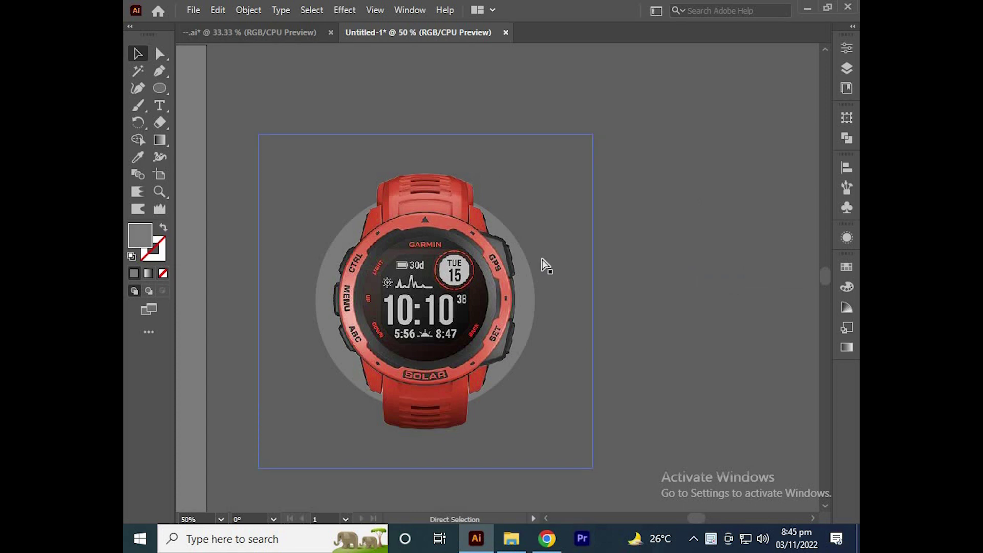
Step: Select the circle behind the watch and fill it with the pink swatch
key(ctrl+y)
click(527, 260)
key(ctrl+y)
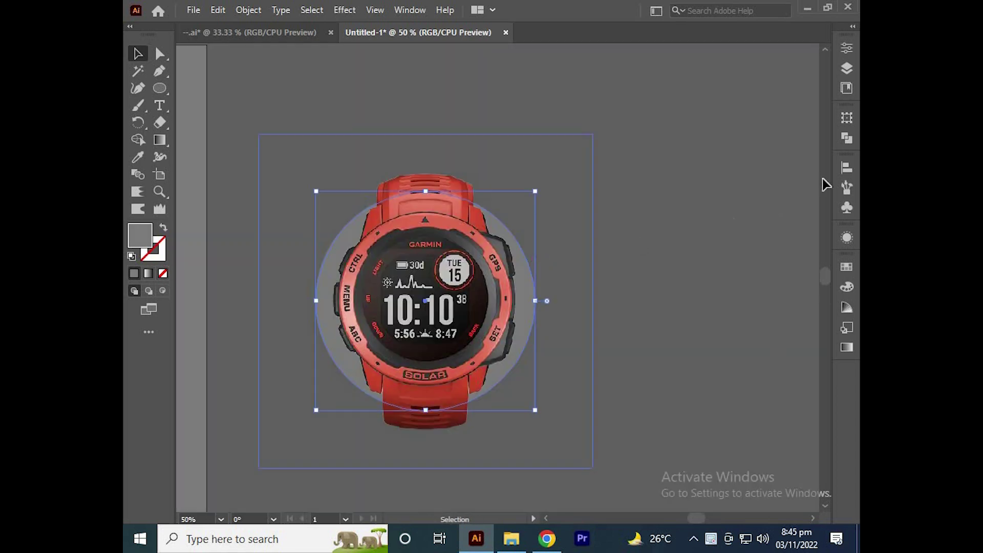
click(846, 267)
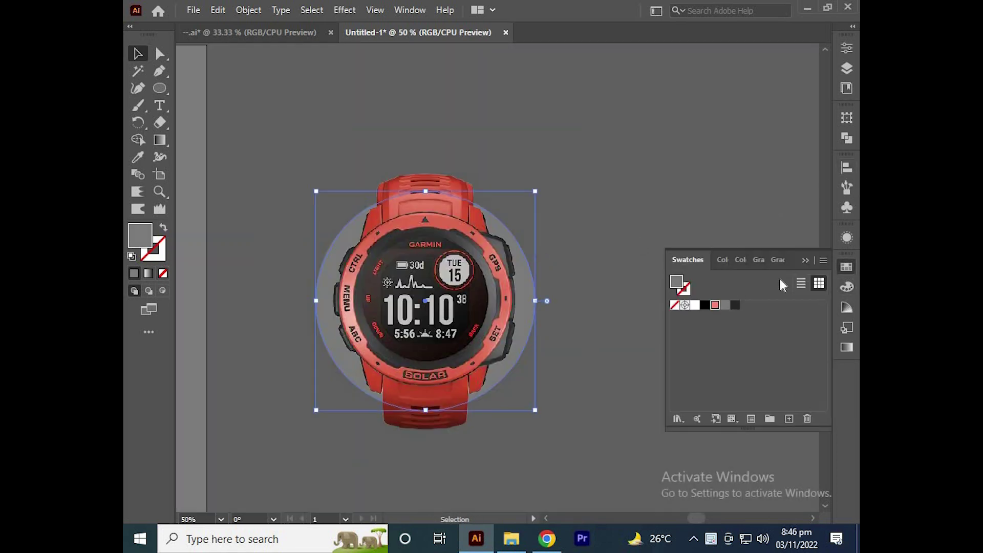
click(715, 305)
click(711, 214)
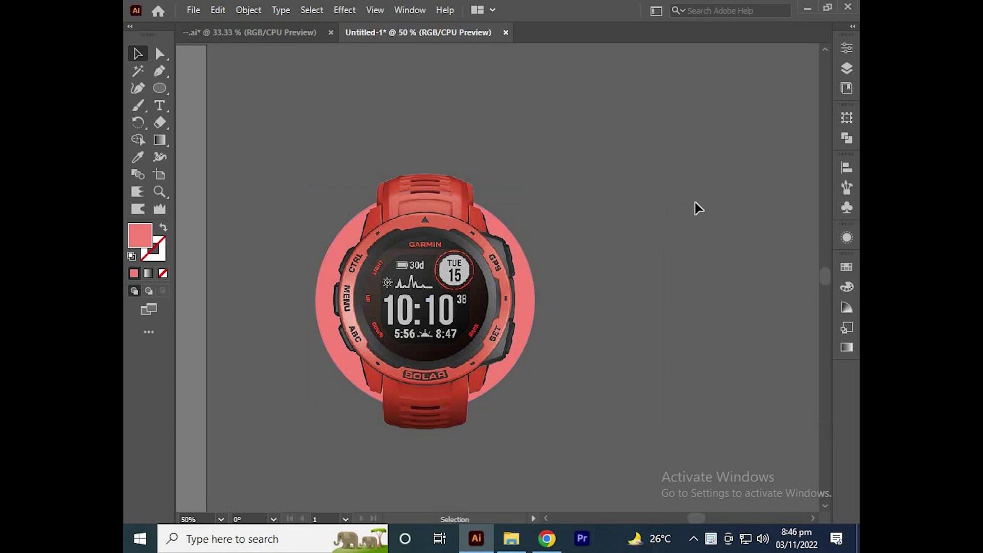
Step: Enlarge the pink circle behind the watch slightly from its centre
scroll(695, 202, down, 1)
key(ctrl+y)
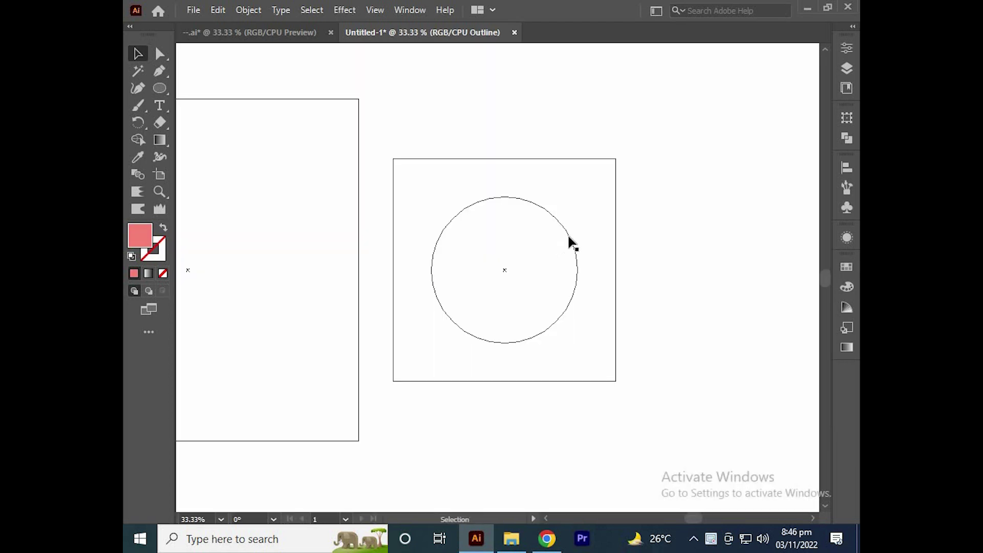
click(570, 218)
scroll(571, 219, up, 1)
drag(582, 187, 584, 184)
key(ctrl+y)
click(689, 200)
scroll(706, 187, down, 1)
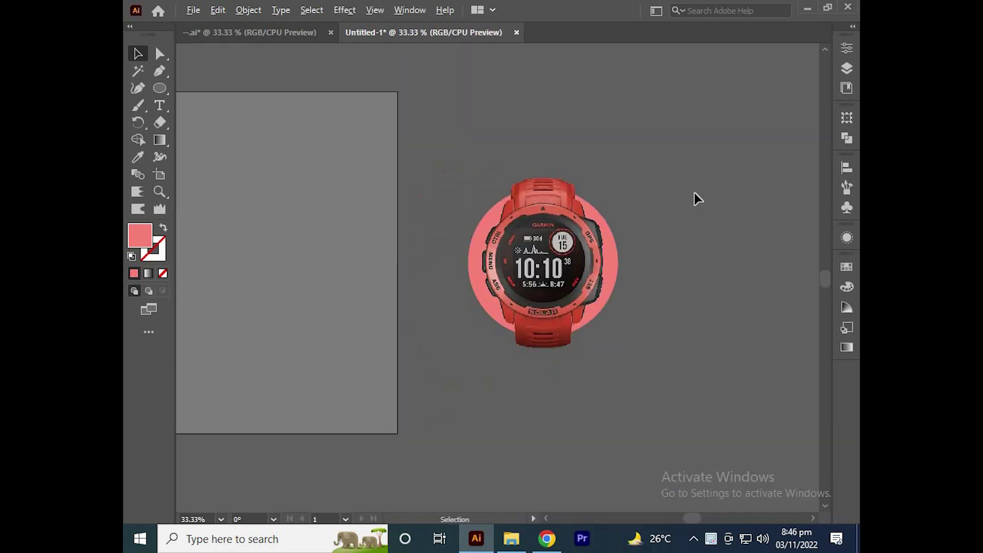
Step: Group the watch image with the pink circle
right_click(549, 235)
click(572, 348)
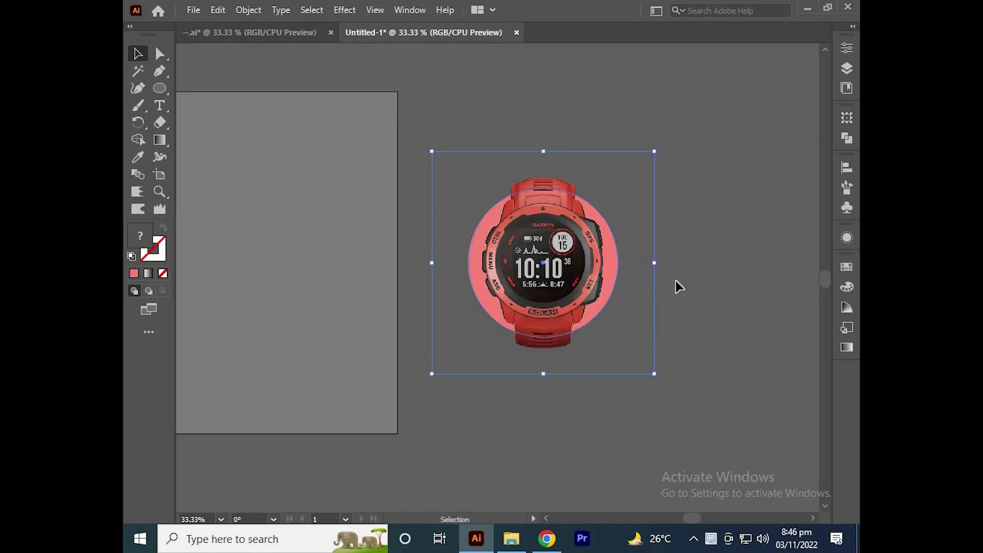
click(690, 286)
Step: Move the grouped watch onto the grey square, slightly left of its centre and vertically centred
scroll(677, 285, down, 1)
click(590, 255)
drag(589, 255, 635, 273)
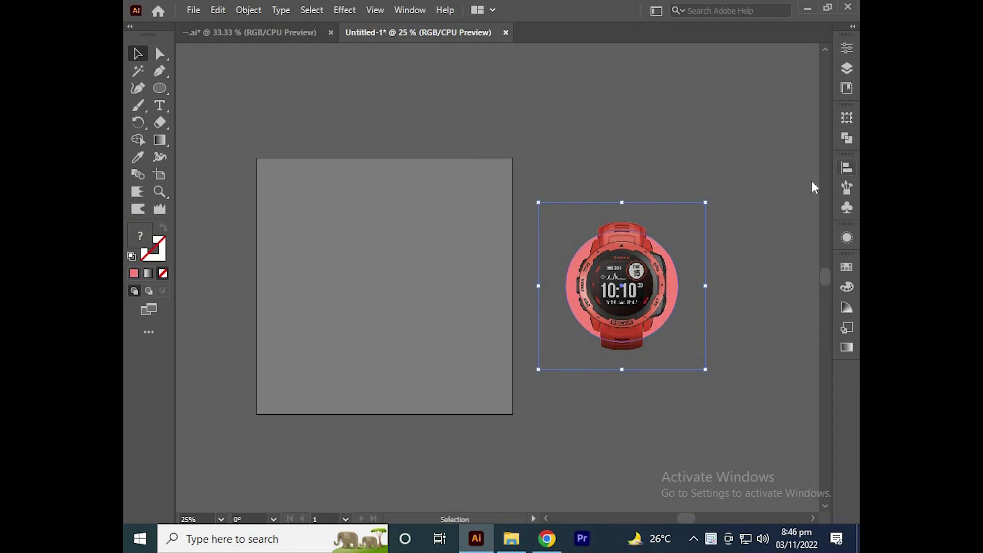
click(846, 169)
drag(656, 270, 431, 271)
drag(424, 273, 456, 260)
scroll(522, 265, up, 1)
drag(449, 262, 466, 262)
drag(464, 257, 469, 256)
mouse_move(457, 299)
mouse_down()
mouse_move(482, 309)
mouse_move(466, 309)
mouse_up()
click(288, 197)
scroll(314, 183, down, 1)
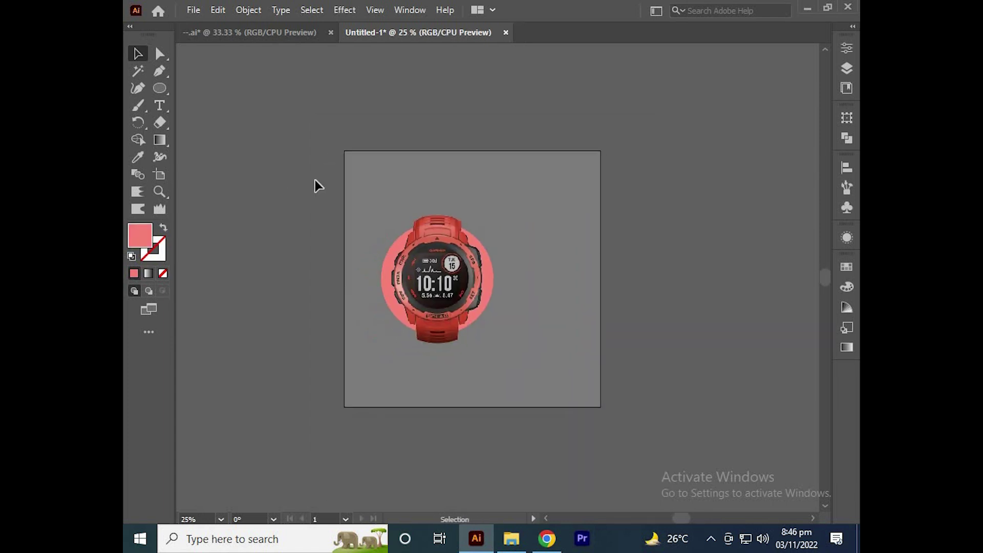
Step: Draw a circle about as tall as the artboard, overlapping its right edge, and fill it with the dark grey swatch
drag(539, 270, 659, 392)
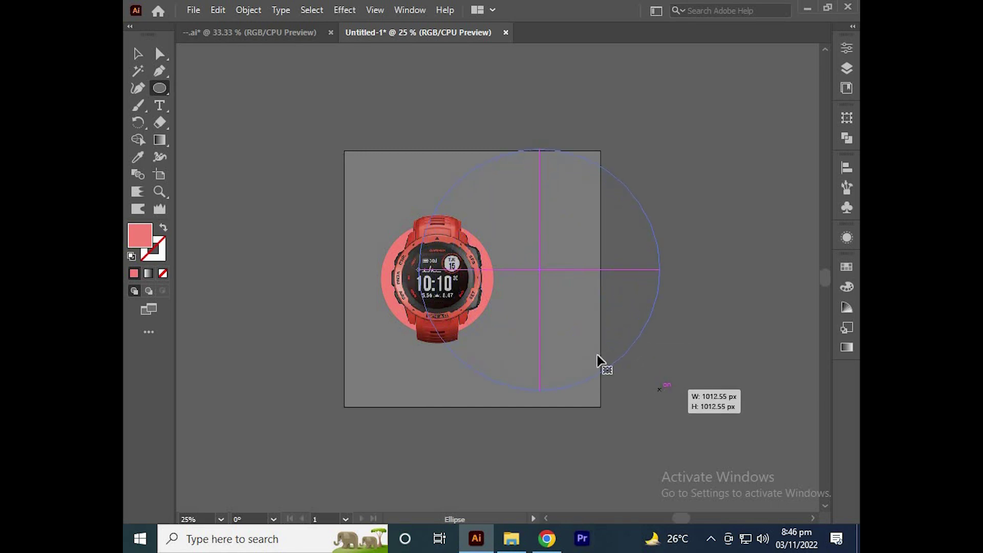
key(ctrl+z)
drag(640, 354, 669, 363)
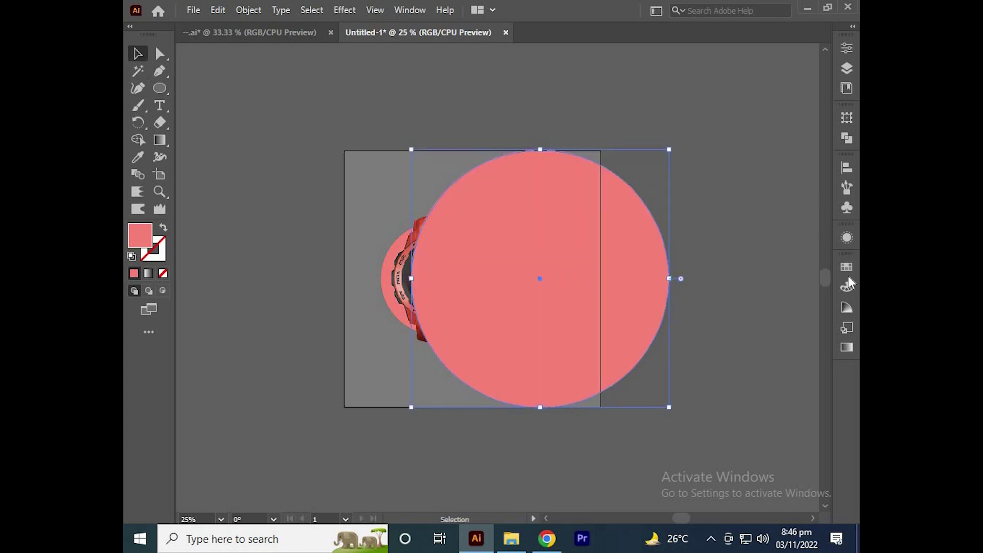
click(847, 270)
click(734, 304)
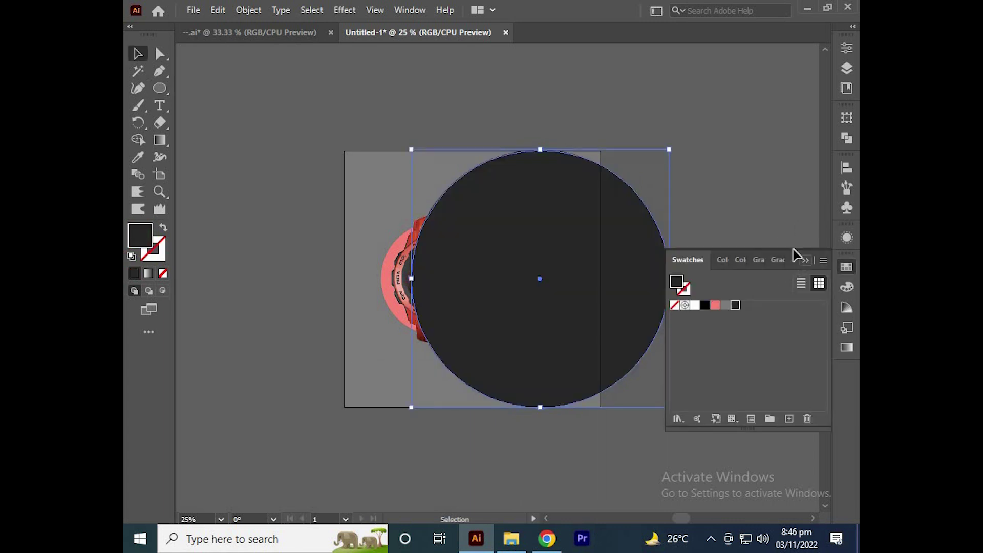
click(804, 259)
Step: Bring the watch group to the front, above the large dark circle
click(679, 226)
right_click(399, 247)
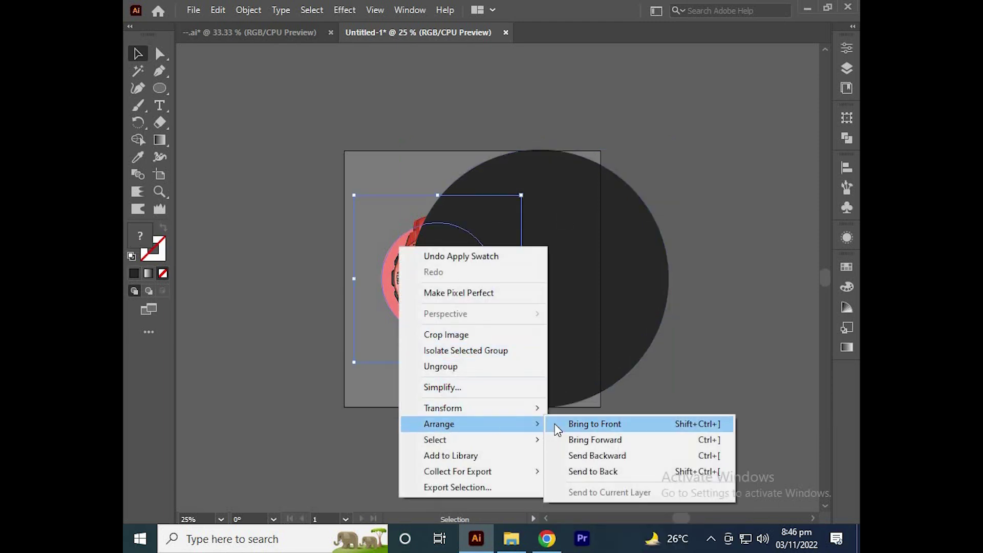
click(554, 423)
Step: Duplicate the dark circle to the left of the watch and position both circles to flank the watch evenly
drag(637, 278, 395, 283)
drag(361, 180, 368, 189)
scroll(359, 194, up, 2)
scroll(419, 210, up, 3)
drag(337, 115, 687, 136)
scroll(344, 116, down, 4)
scroll(533, 131, up, 3)
drag(647, 167, 625, 175)
scroll(629, 180, down, 5)
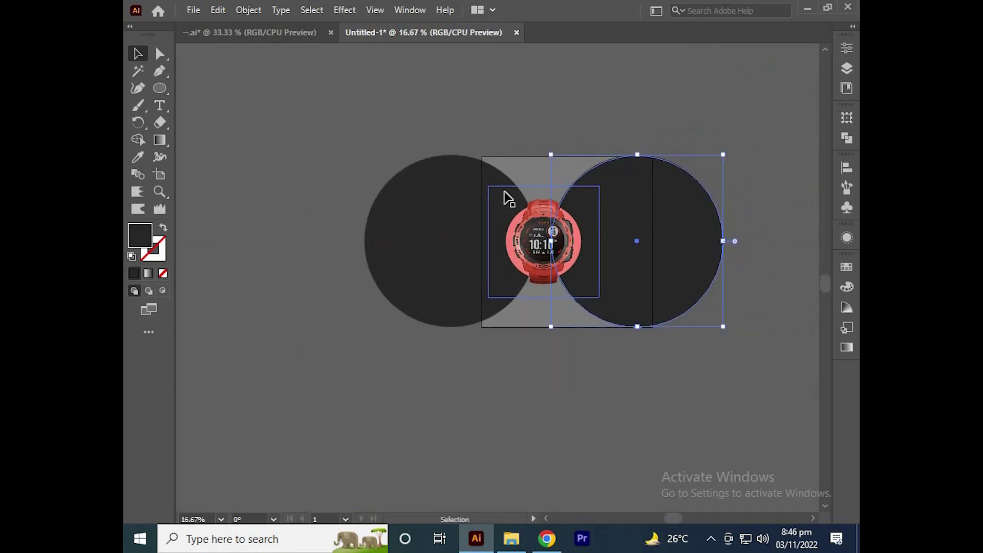
Step: Stretch the left dark circle vertically into an ellipse extending slightly above and below the artboard
scroll(505, 198, up, 1)
scroll(441, 149, up, 4)
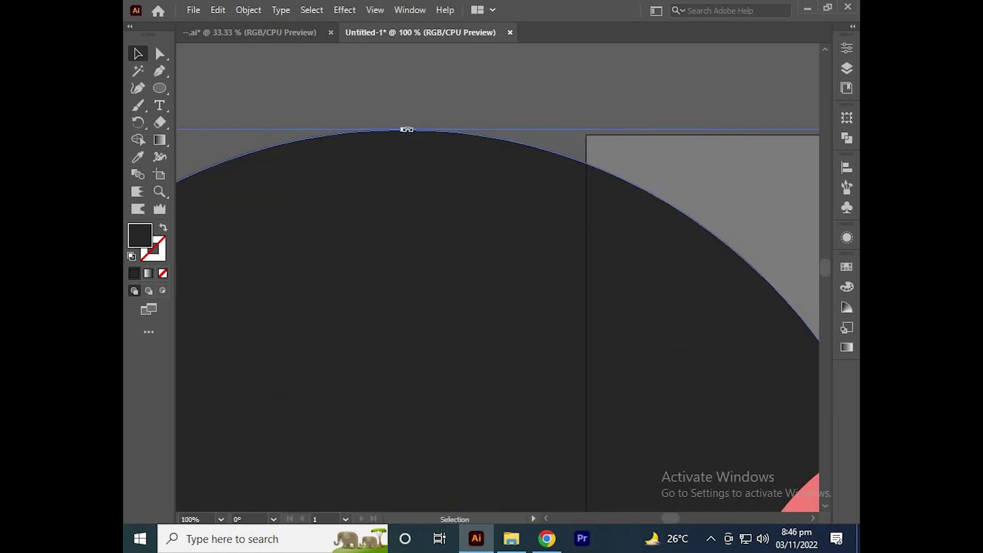
scroll(406, 131, down, 3)
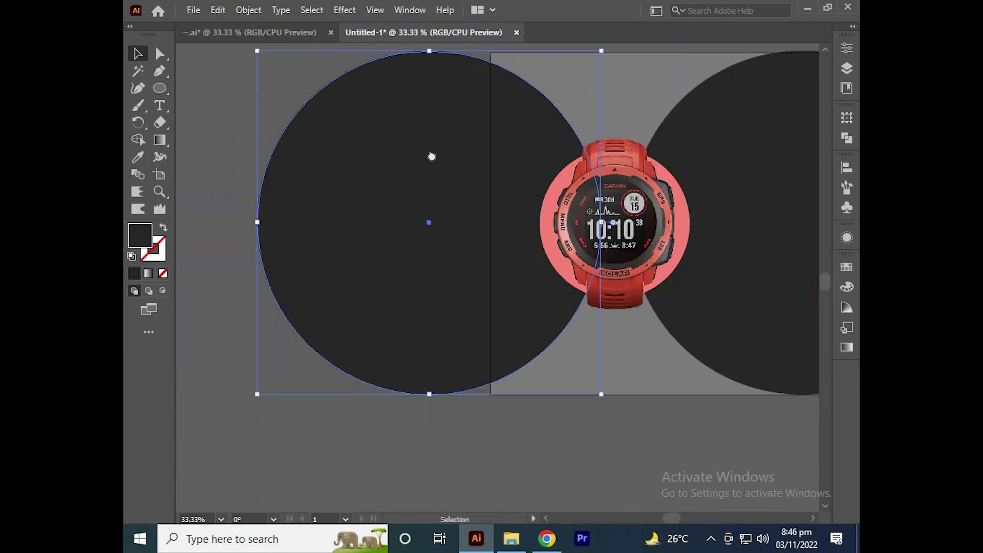
scroll(421, 128, up, 2)
drag(421, 120, 422, 108)
scroll(294, 145, right, 5)
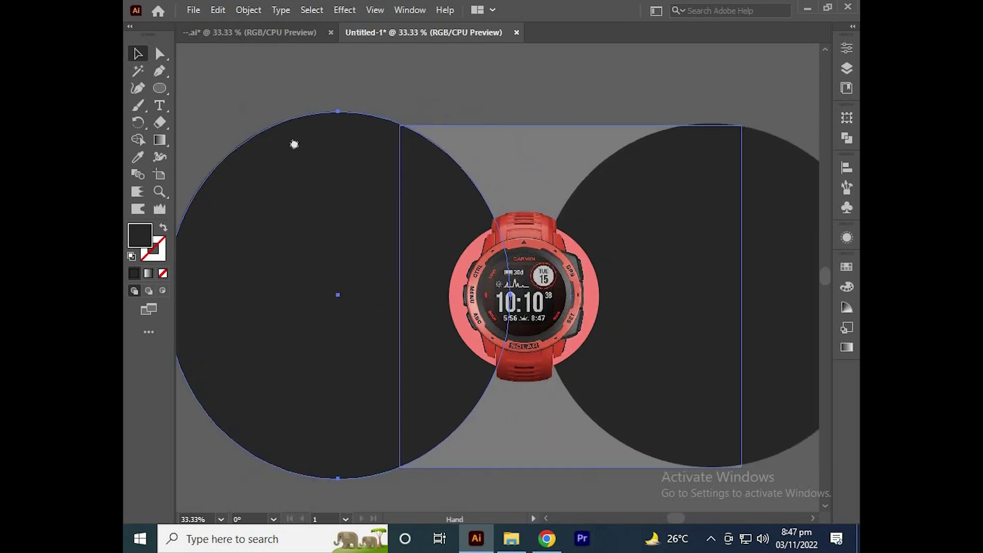
Step: Stretch the right dark circle vertically to match the height of the left ellipse
click(570, 157)
drag(551, 127, 546, 79)
key(ctrl+minus)
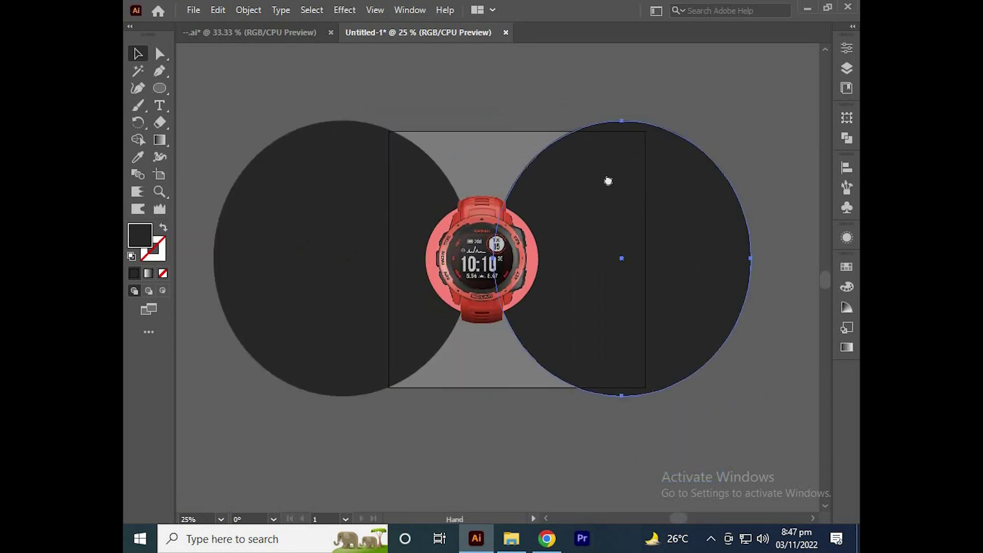
Step: Remove the parts of both dark ellipses lying outside the grey square with the Shape Builder tool
drag(607, 181, 636, 179)
shift+click(412, 143)
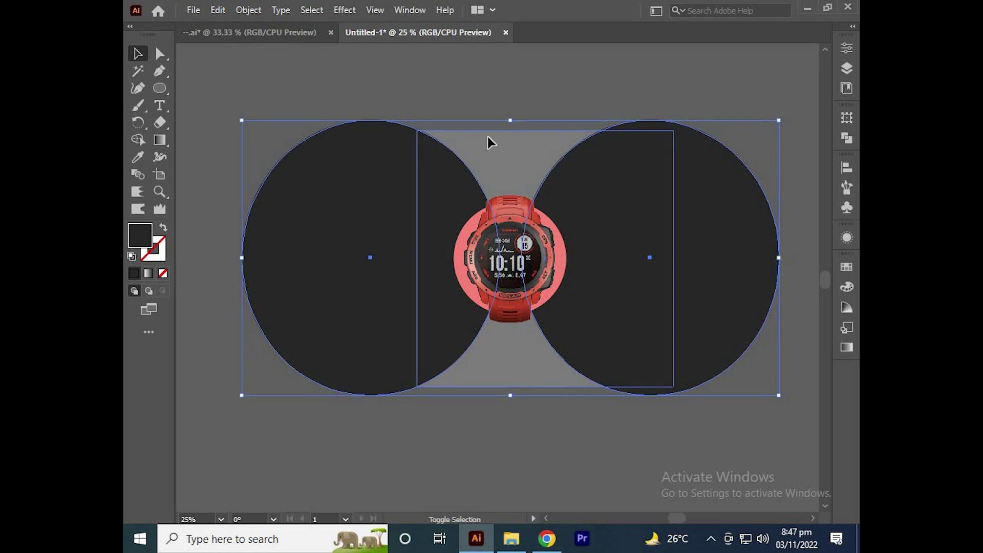
key(shift+m)
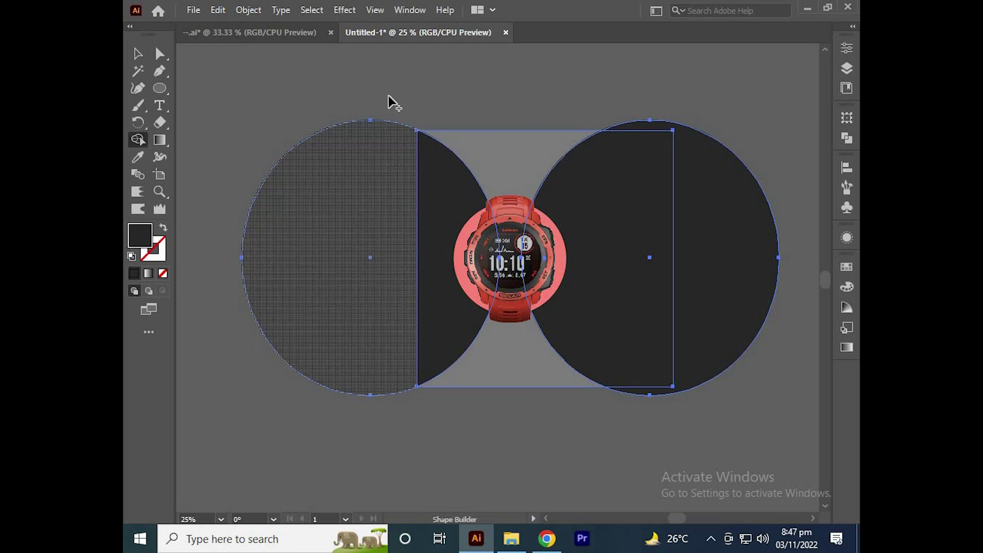
alt+click(387, 174)
drag(712, 100, 712, 97)
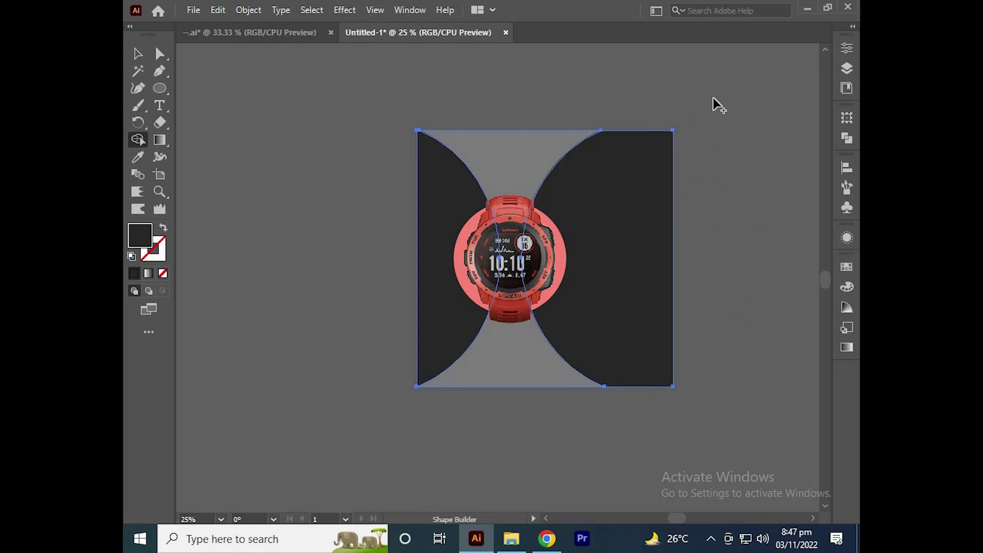
key(v)
click(717, 97)
Step: Nudge the left dark shape slightly outward, away from the watch strap
drag(559, 78, 508, 45)
scroll(515, 78, up, 1)
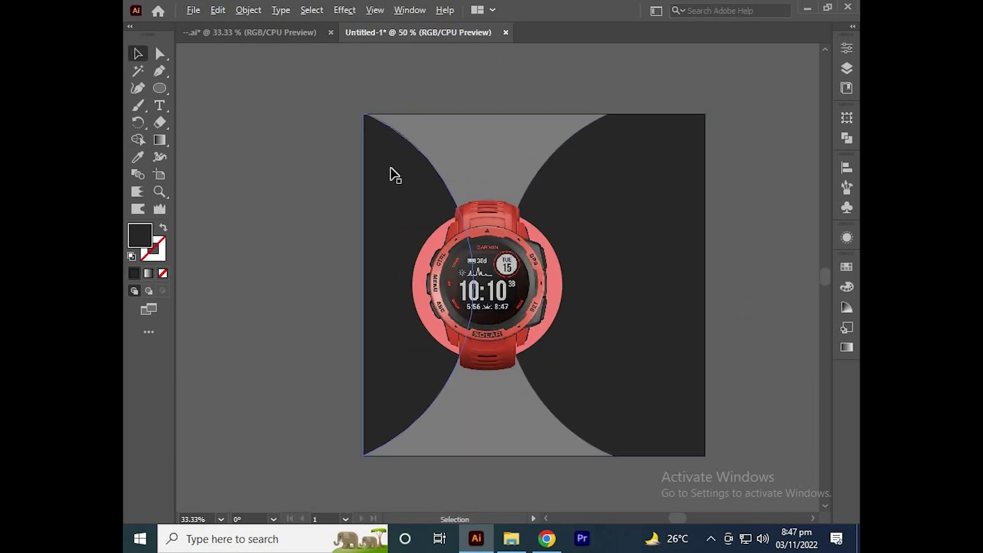
scroll(395, 174, up, 2)
scroll(474, 256, down, 1)
click(486, 244)
scroll(504, 204, down, 1)
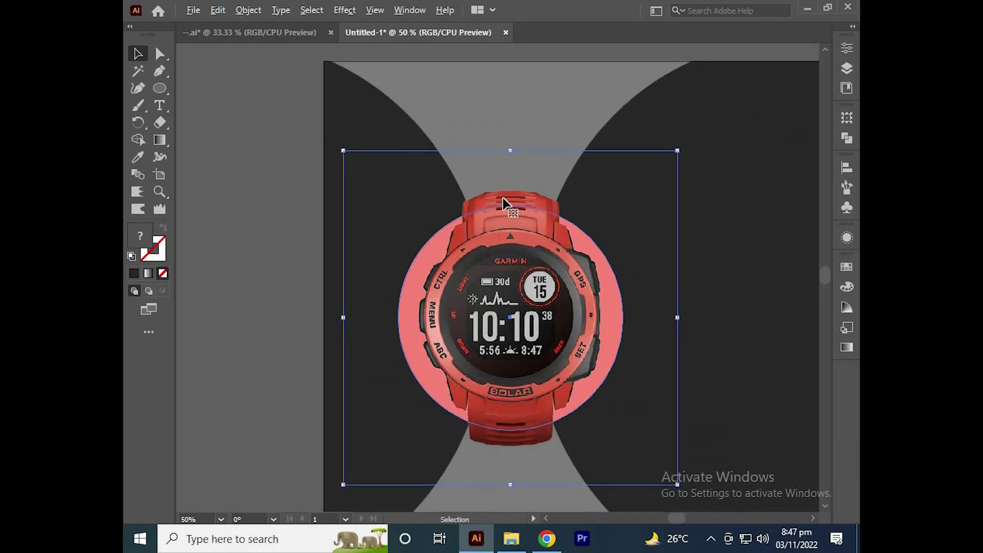
scroll(503, 203, up, 2)
scroll(501, 207, down, 2)
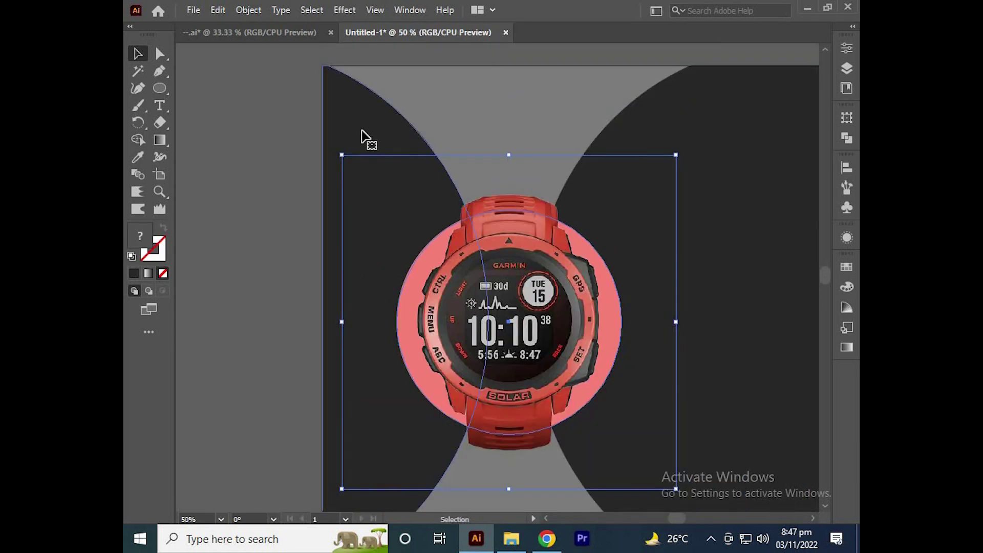
click(365, 138)
scroll(374, 136, up, 1)
scroll(386, 145, up, 2)
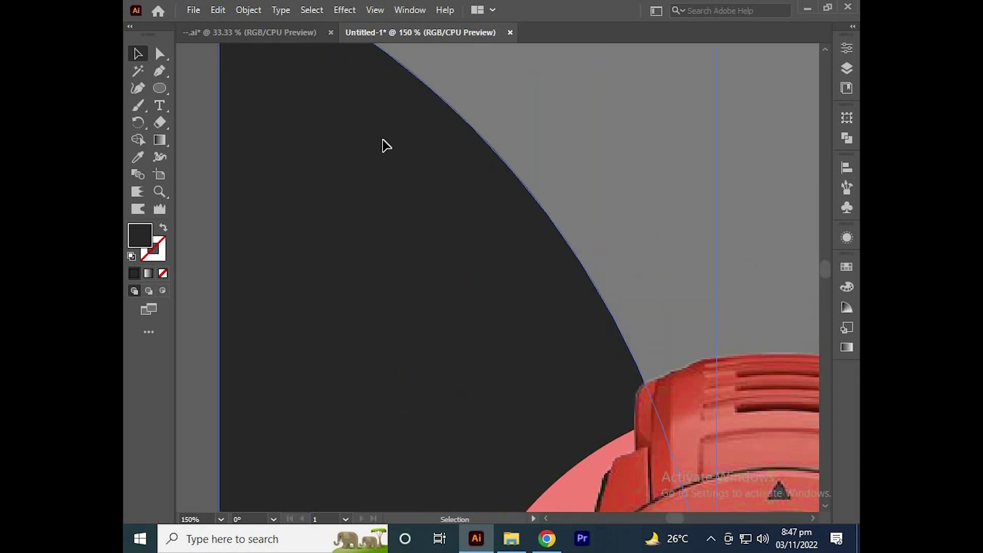
drag(376, 139, 372, 139)
scroll(372, 139, down, 5)
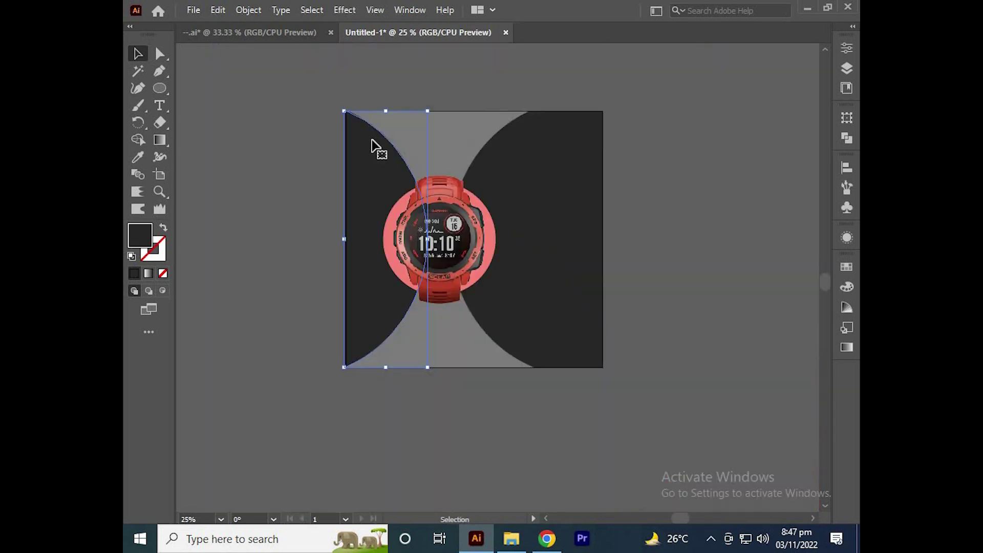
Step: Nudge the right dark shape slightly outward, away from the watch strap
scroll(364, 106, up, 3)
click(324, 97)
scroll(311, 96, up, 1)
scroll(311, 96, down, 1)
scroll(512, 197, up, 1)
click(511, 198)
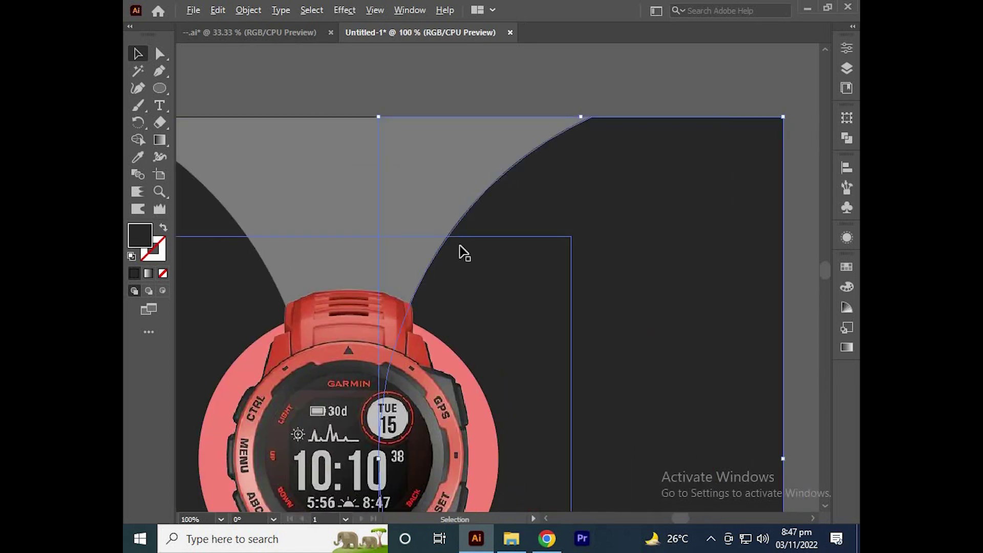
scroll(519, 205, up, 1)
drag(524, 198, 528, 199)
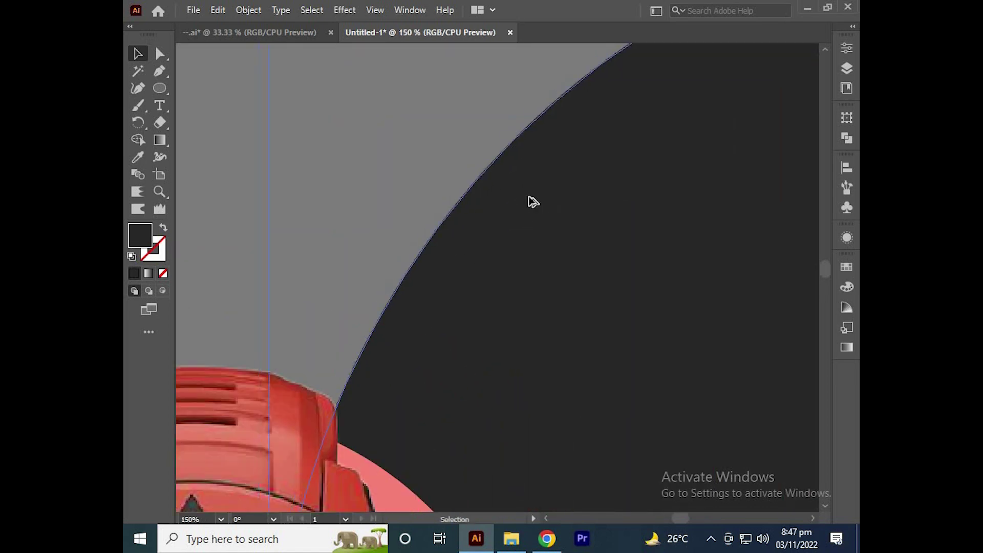
scroll(528, 199, down, 3)
Step: Select the grey square with both dark shapes and remove the left shape's sliver outside the square with the Shape Builder tool
click(521, 92)
scroll(521, 97, down, 1)
click(423, 141)
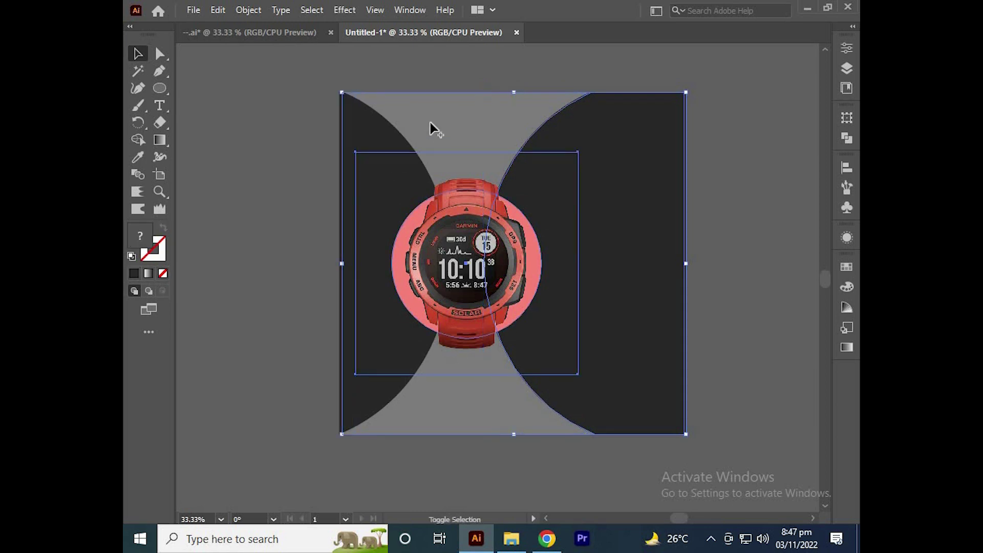
shift+click(430, 121)
scroll(318, 102, up, 1)
click(422, 140)
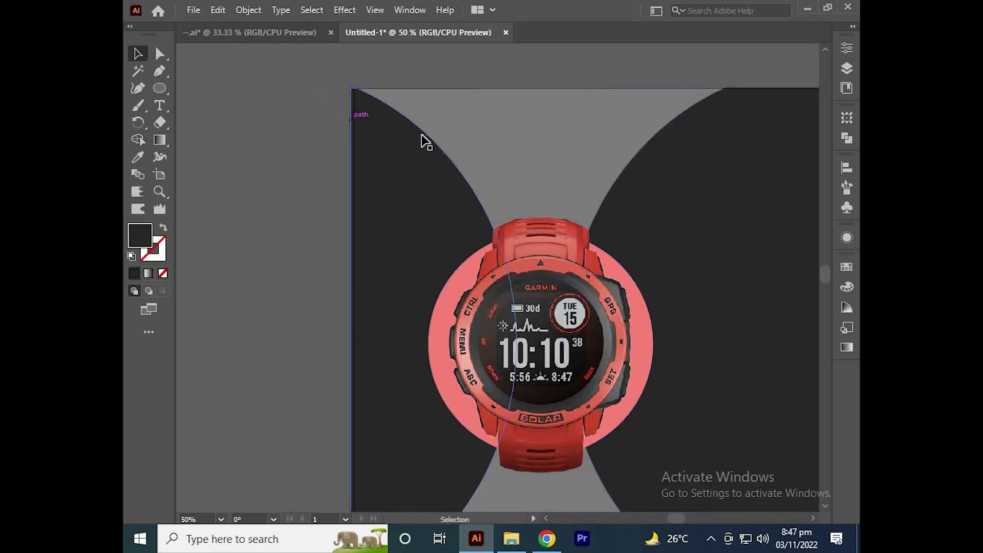
shift+click(675, 123)
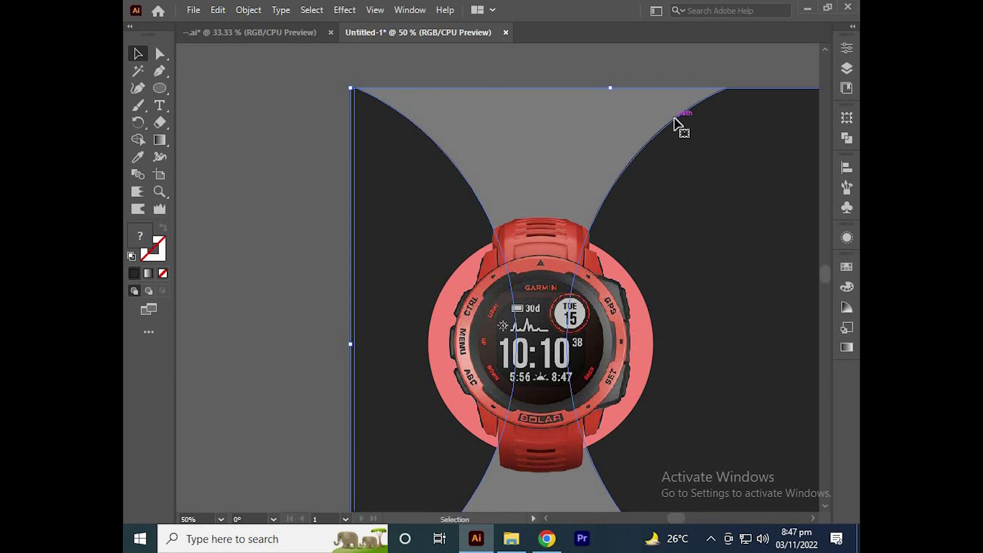
key(shift+m)
scroll(347, 92, up, 3)
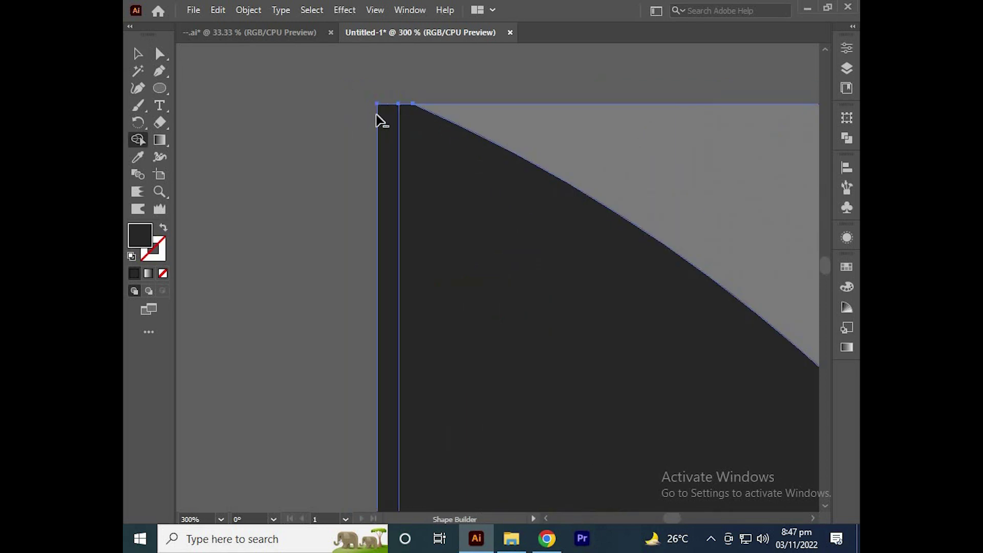
Step: Remove the right dark shape's sliver extending past the square's edge with the Shape Builder tool
scroll(340, 106, down, 8)
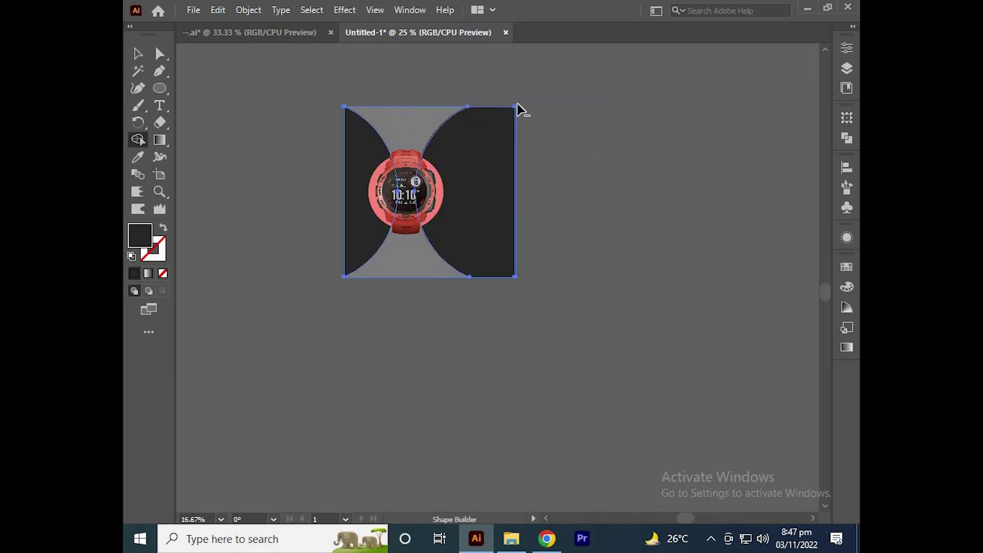
scroll(585, 134, up, 1)
scroll(446, 78, up, 4)
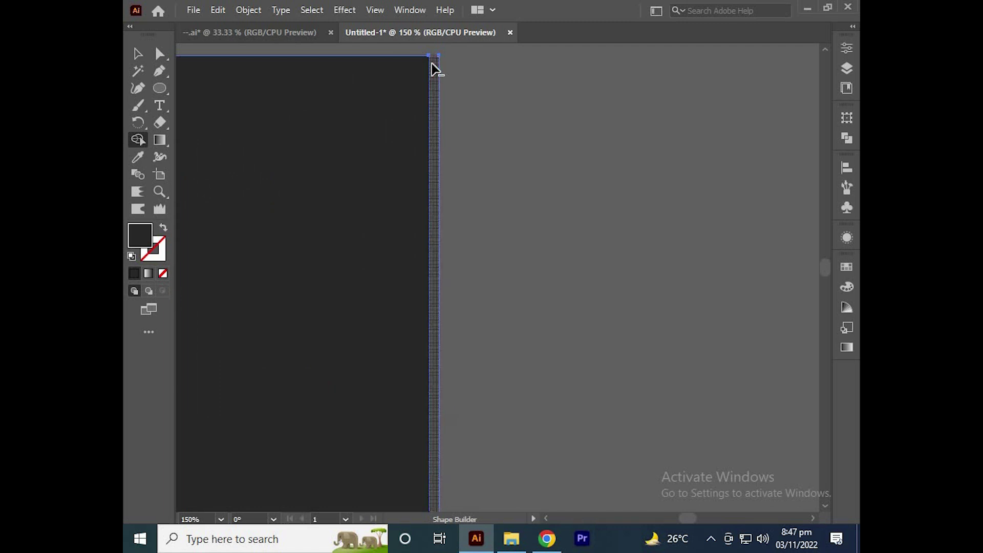
key(v)
scroll(517, 110, down, 2)
scroll(644, 121, down, 3)
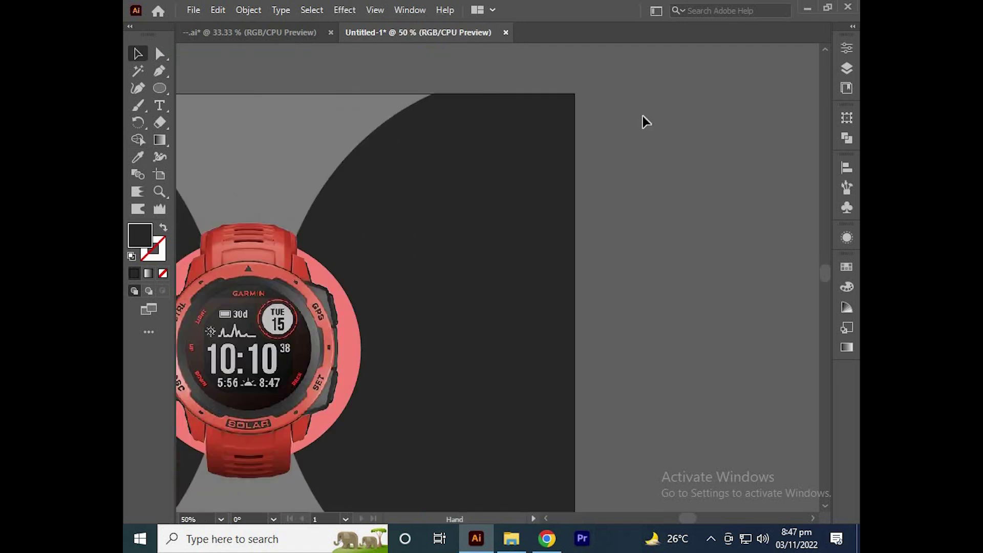
Step: Fill the grey background square with the pink swatch
drag(685, 121, 722, 119)
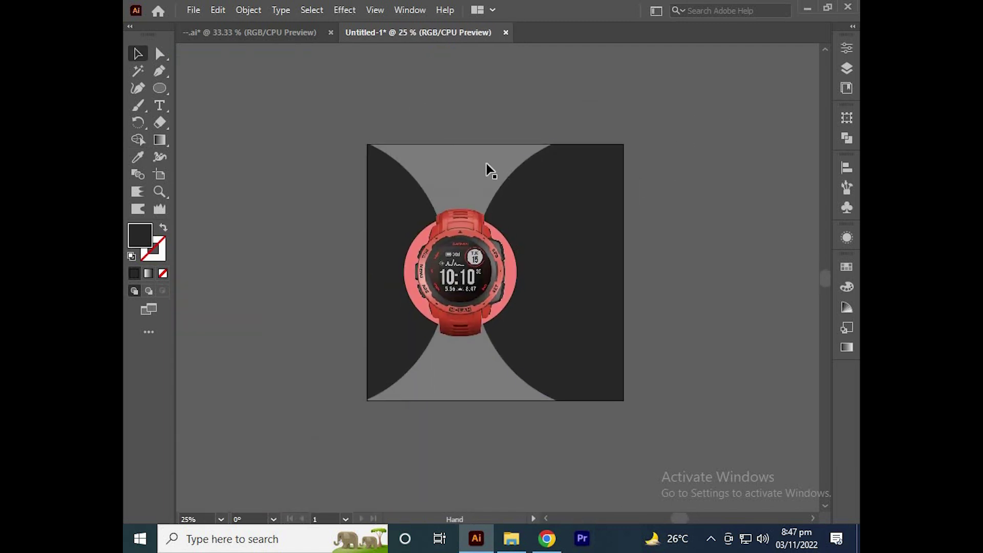
click(846, 267)
click(715, 305)
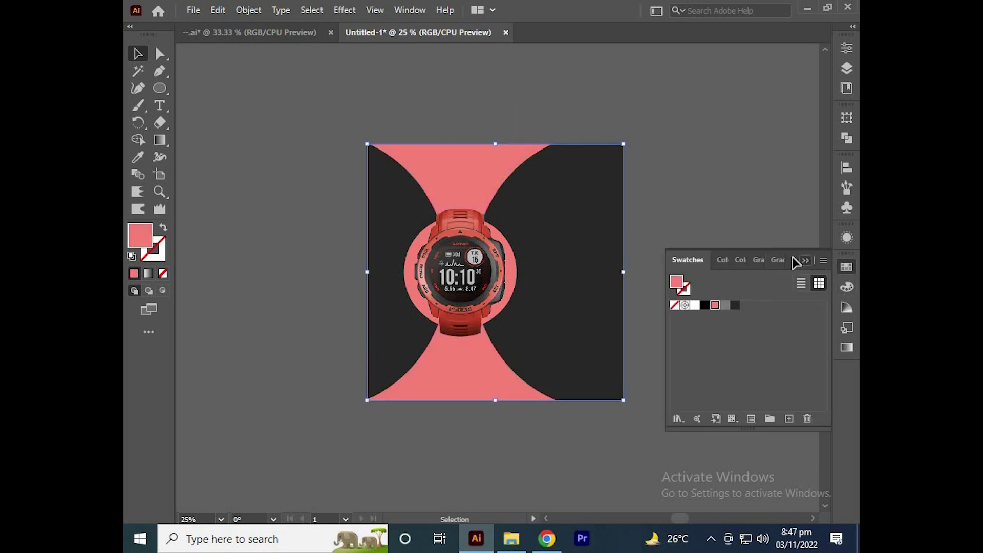
drag(724, 186, 690, 190)
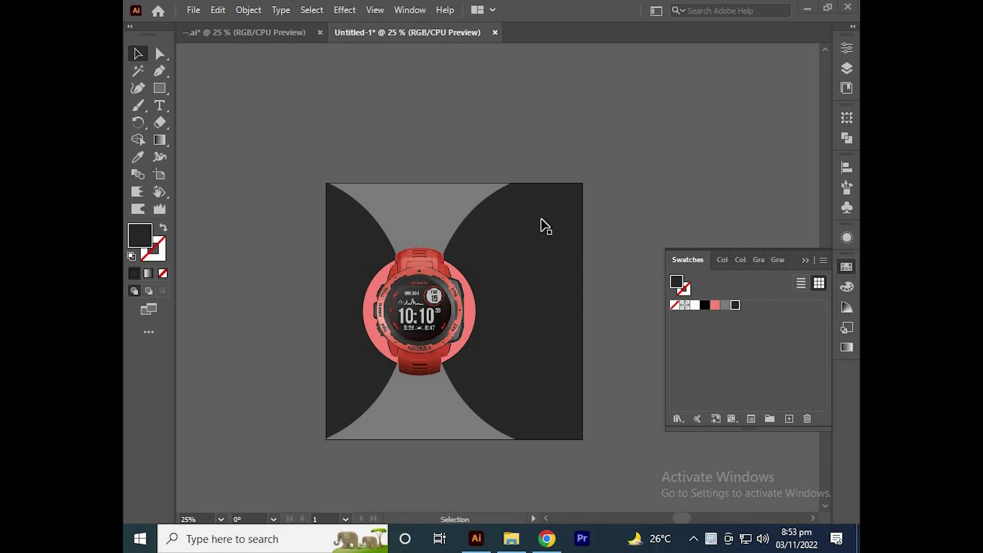
click(458, 198)
click(715, 305)
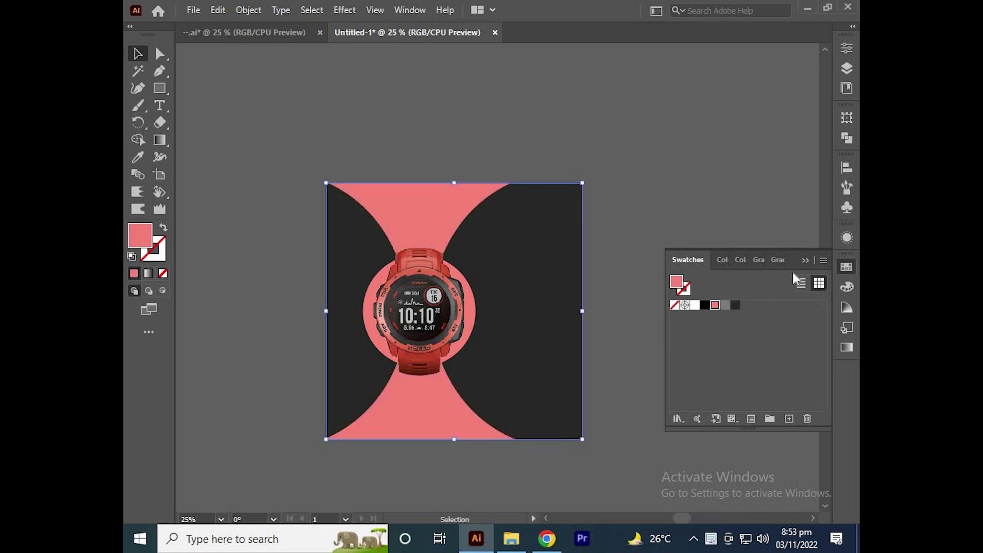
click(804, 261)
key(ctrl+shift+a)
Step: Apply a Drop Shadow to the pink circle behind the watch, using Multiply, 100% opacity, 0 px offsets and 17 px blur
key(ctrl+equal)
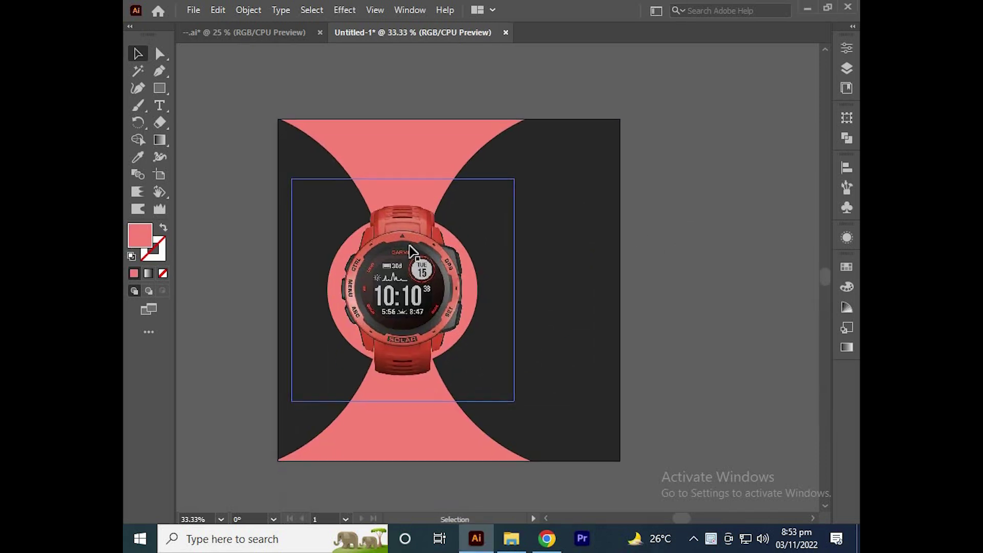
click(410, 251)
click(350, 83)
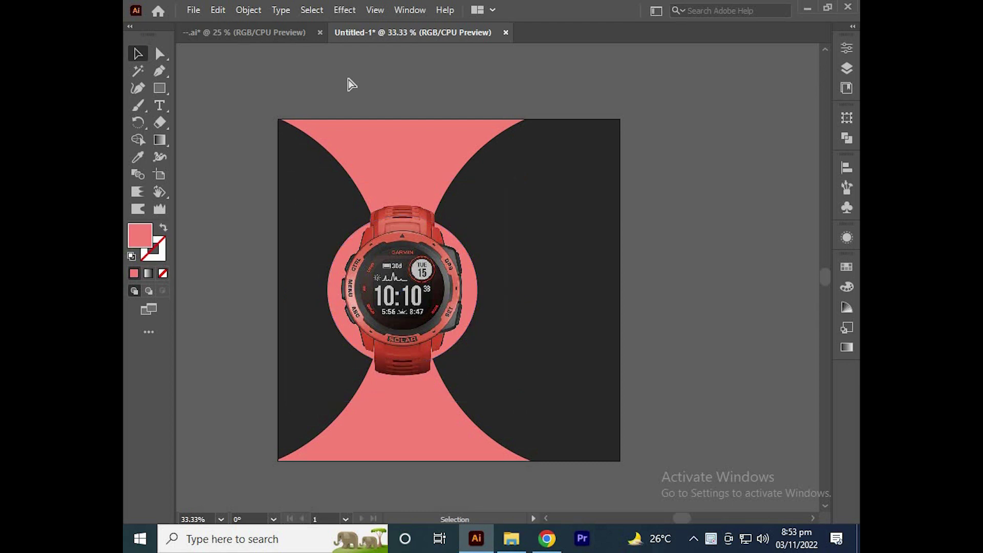
key(ctrl+y)
click(352, 233)
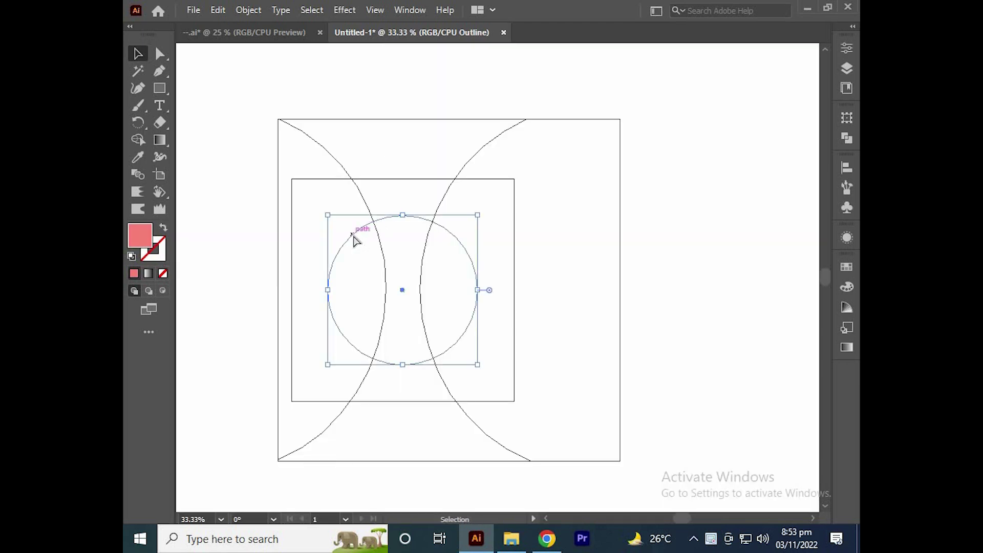
key(ctrl+y)
click(847, 238)
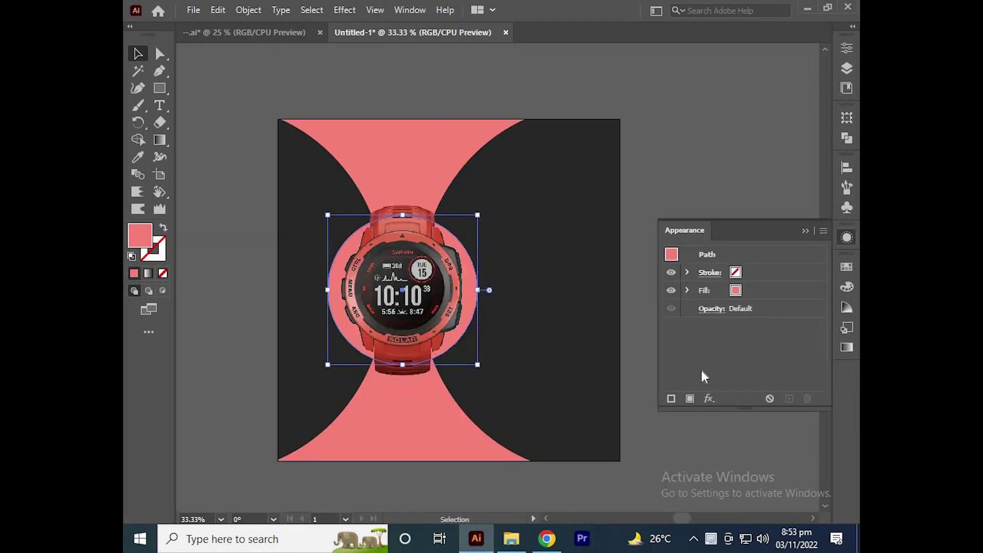
click(708, 400)
mouse_move(745, 170)
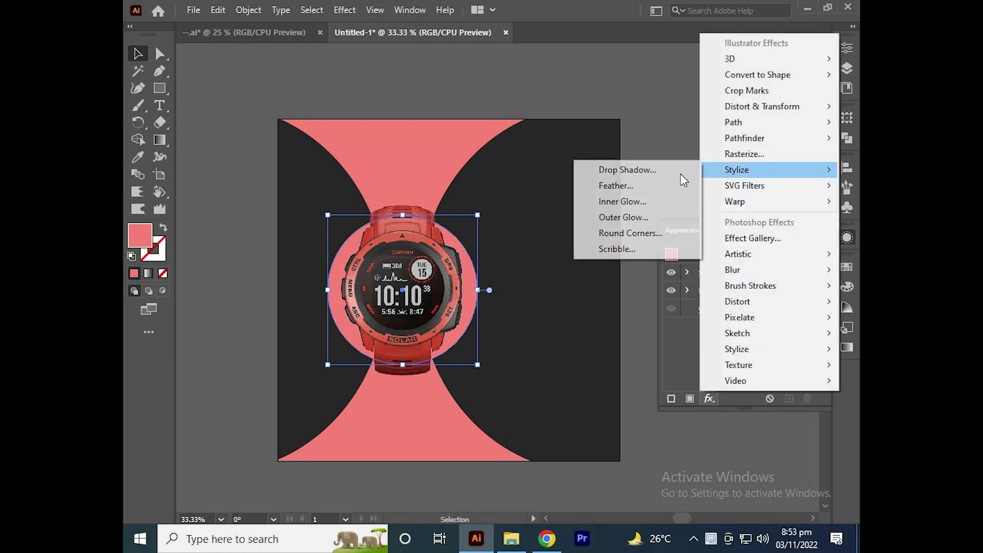
click(677, 172)
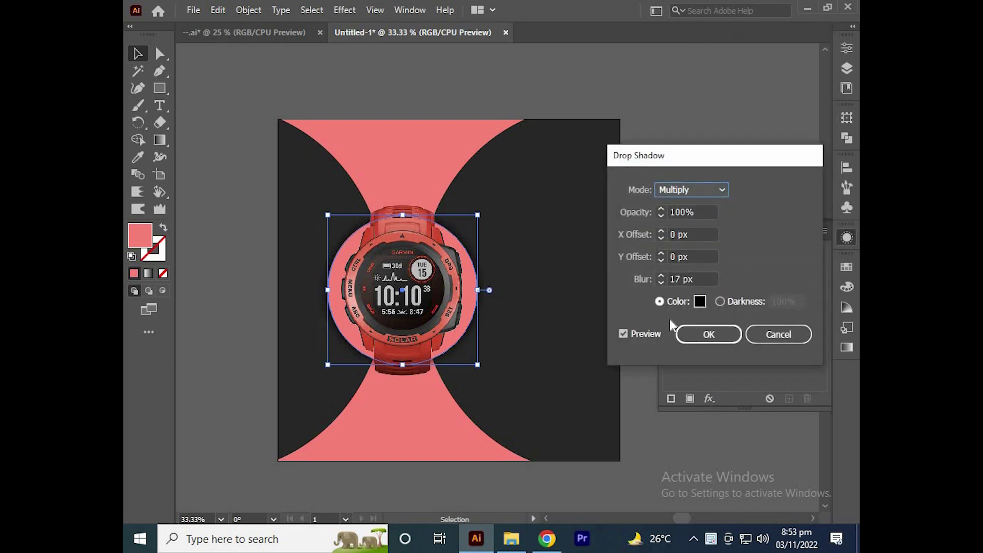
click(689, 334)
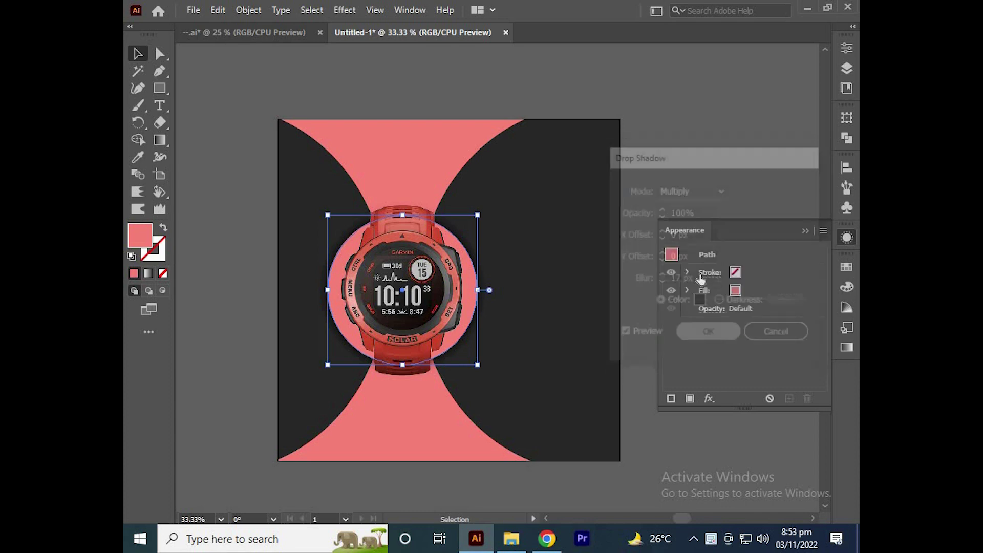
click(703, 147)
Step: Draw a full-width rectangular strip along the upper edge of the square and fill it with black
drag(710, 139, 689, 164)
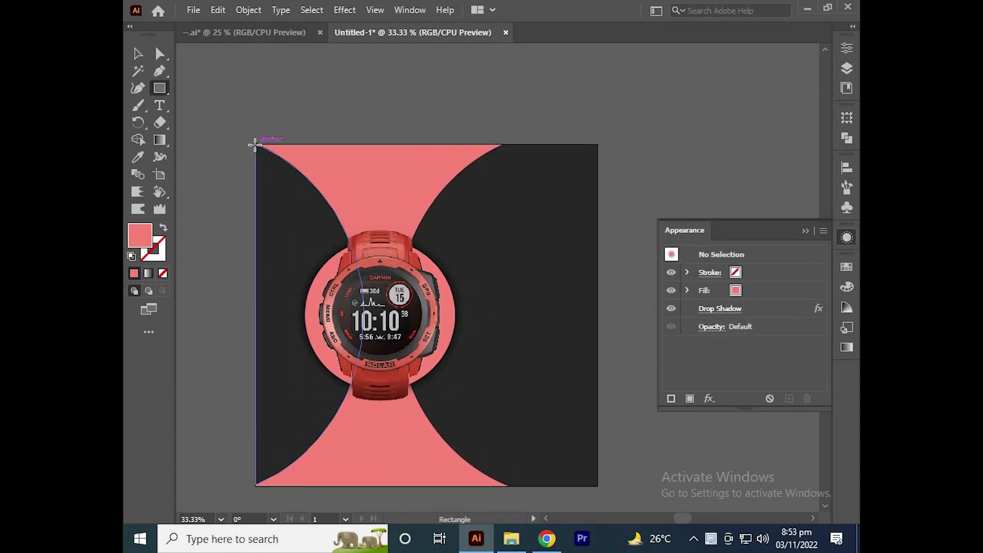
drag(256, 144, 598, 185)
key(v)
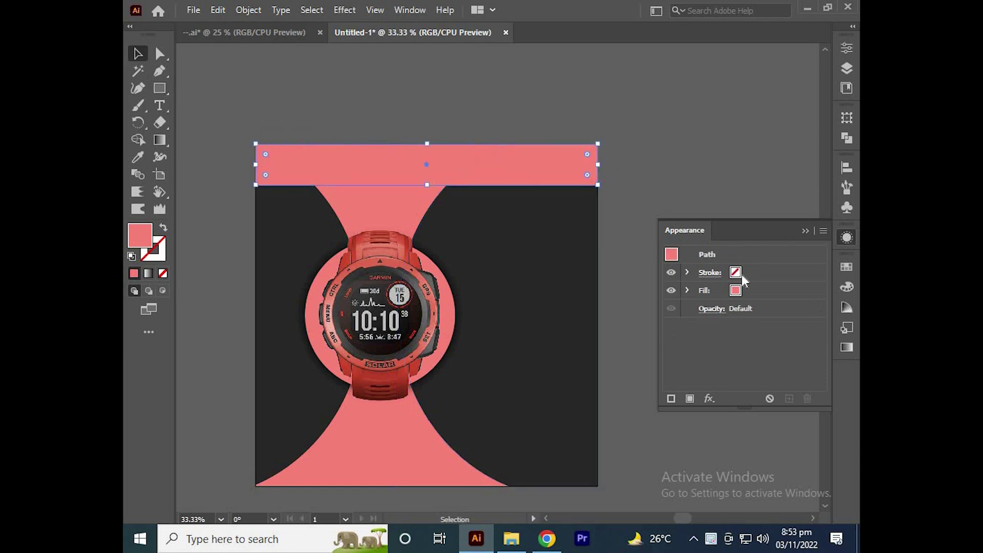
click(736, 290)
click(742, 291)
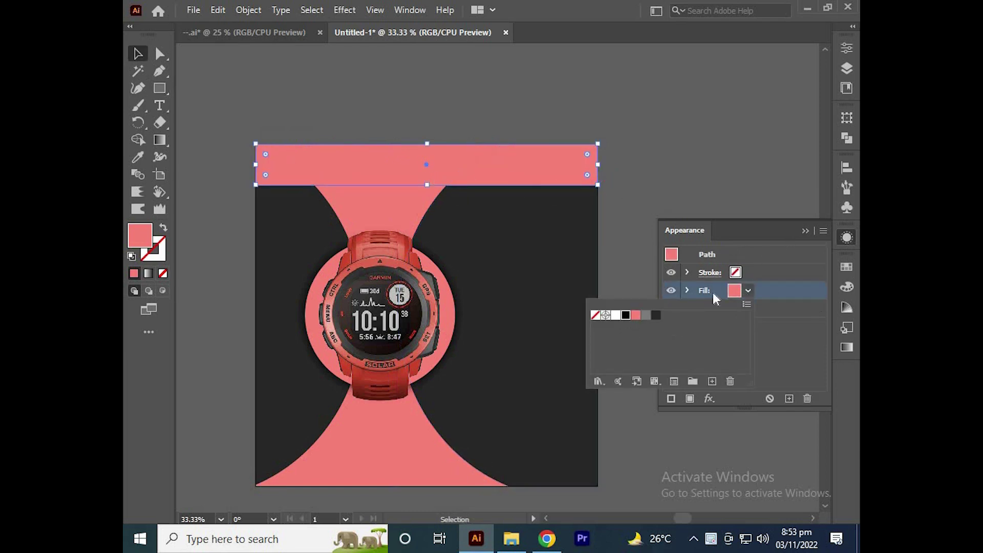
click(625, 315)
click(808, 231)
click(808, 231)
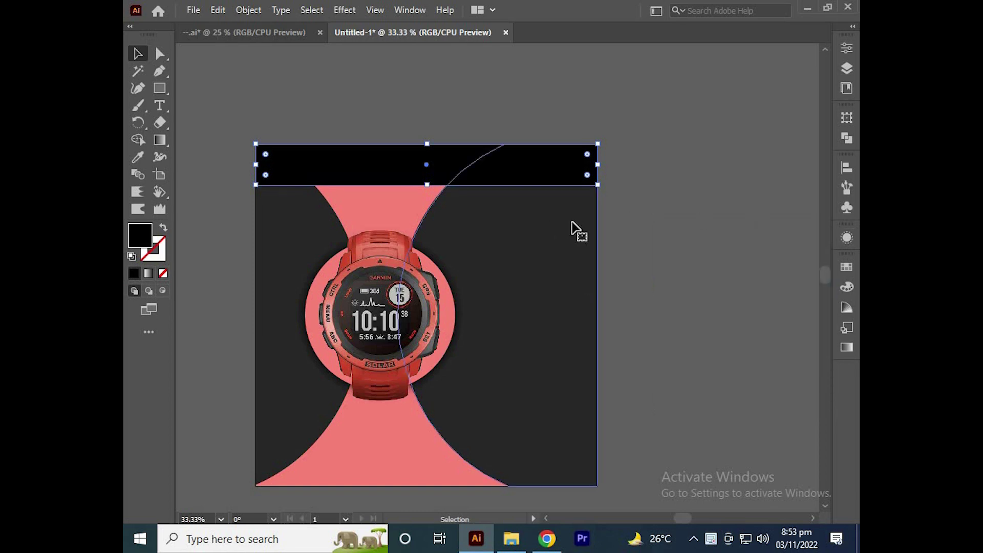
Step: Bring the dark shapes, the pink circle and the watch in front of the black strip
click(520, 263)
shift+click(365, 308)
shift+click(261, 455)
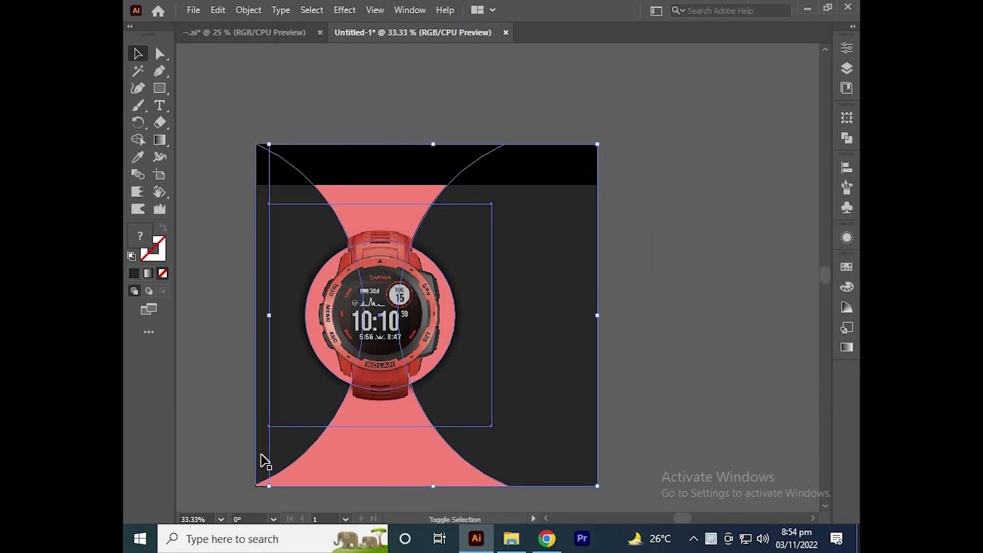
right_click(483, 348)
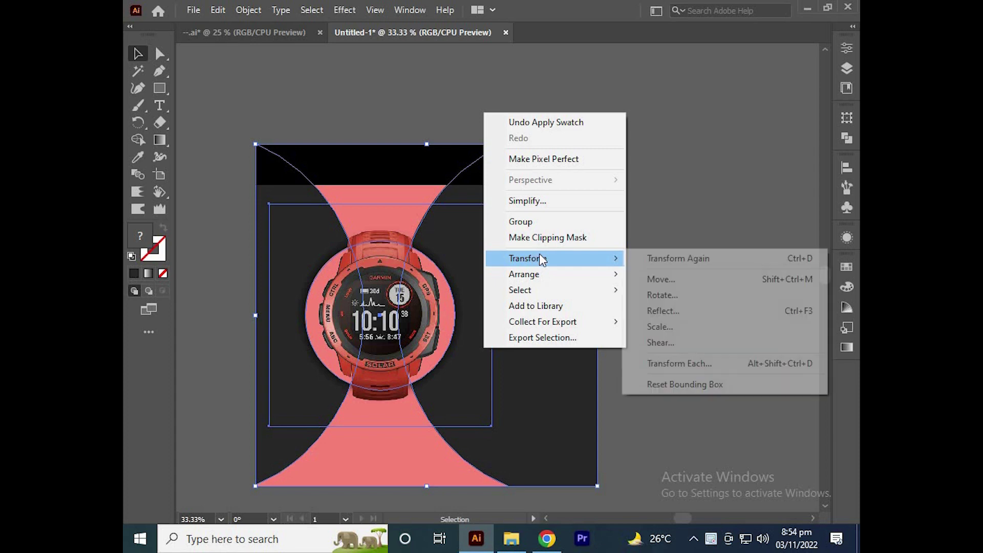
click(632, 273)
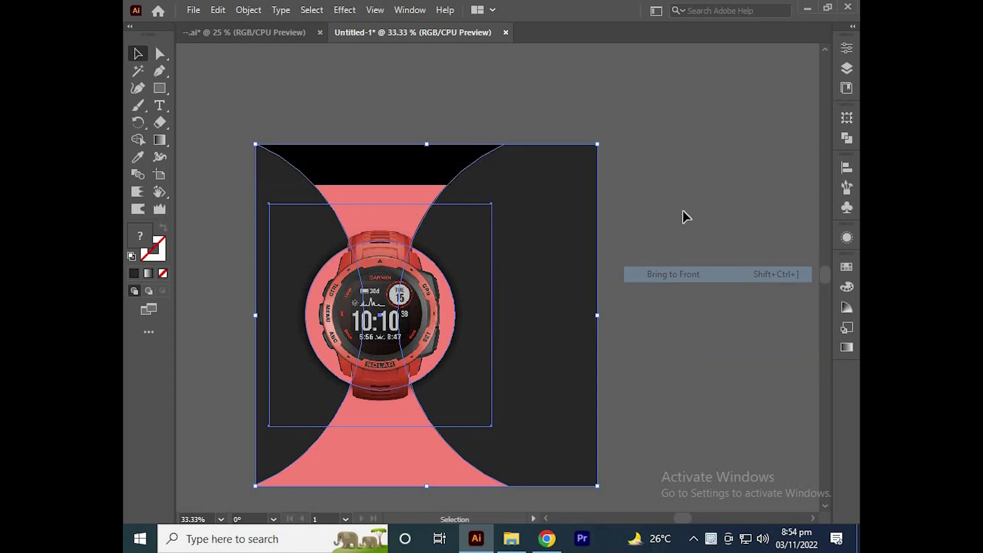
click(686, 203)
Step: Apply a linear gradient fill to the black strip along the upper edge of the design
key(ctrl+equal)
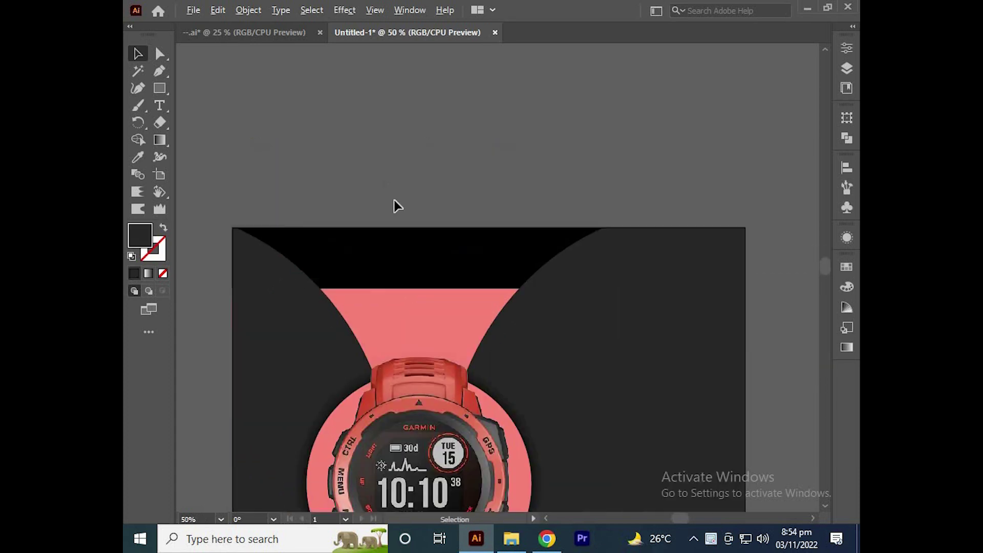
click(410, 248)
scroll(481, 186, right, 2)
scroll(582, 193, up, 1)
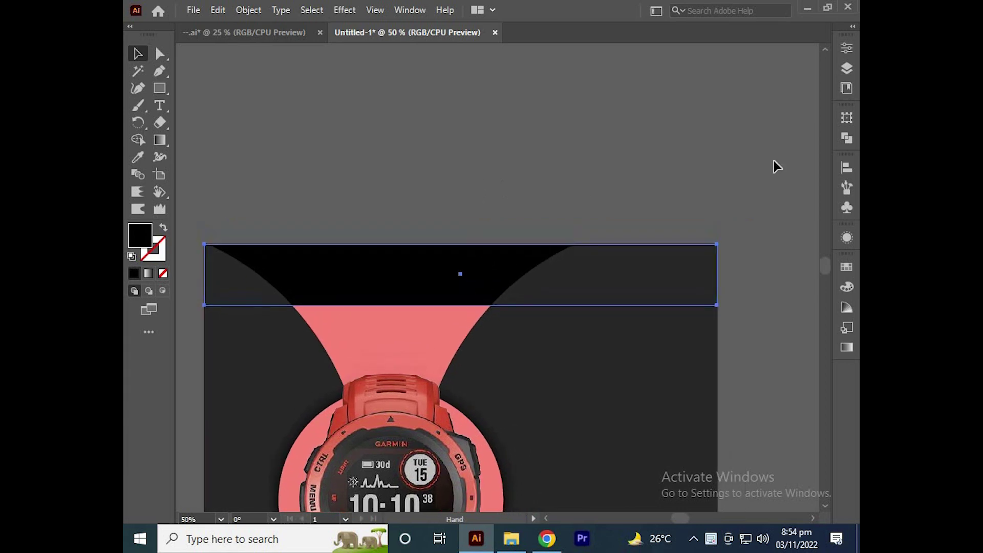
click(846, 347)
click(737, 283)
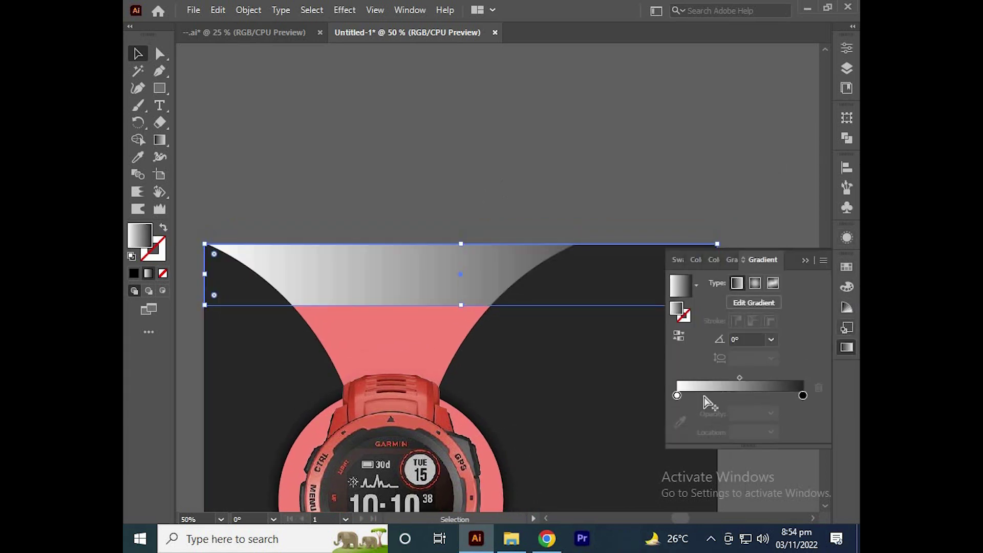
Step: Set both color stops of the strip's gradient to black
click(677, 395)
double_click(677, 394)
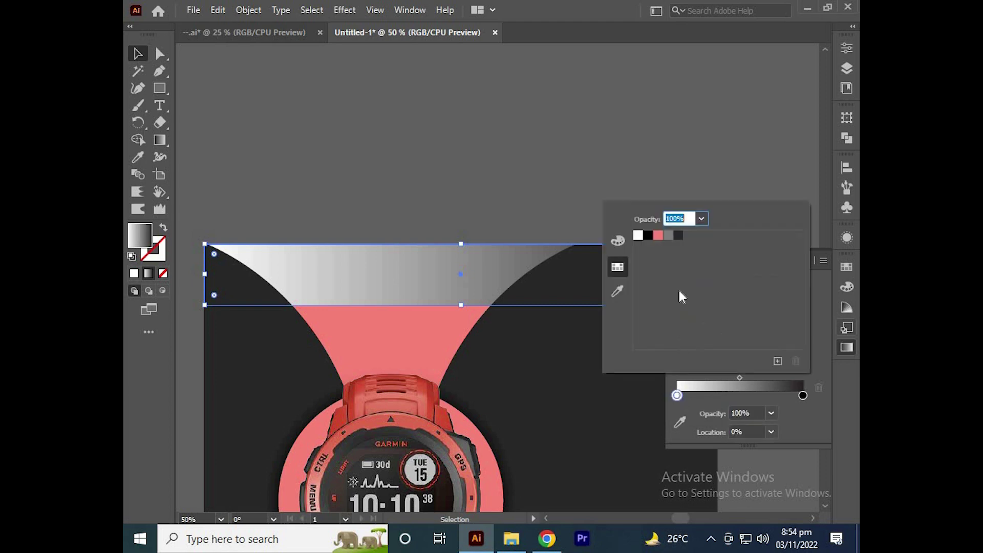
click(648, 235)
click(803, 395)
double_click(803, 395)
click(649, 235)
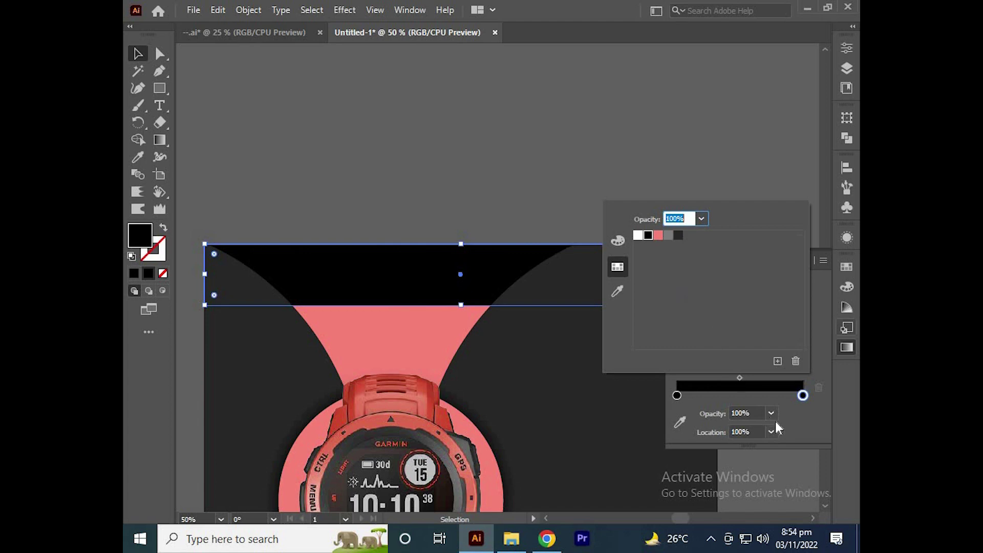
Step: Set the gradient's end stop to 0% opacity and the gradient angle to 90°
click(776, 407)
click(771, 413)
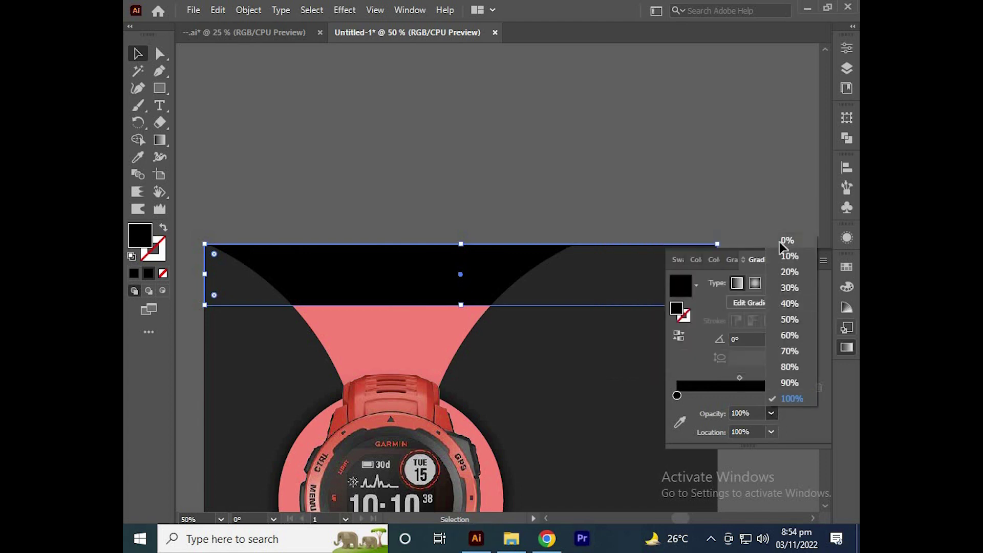
click(779, 241)
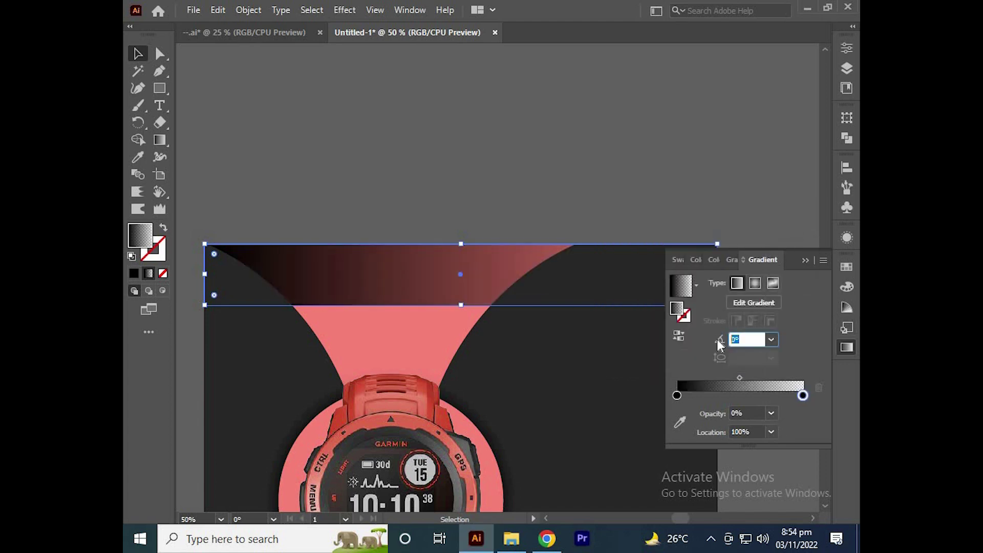
text(90)
Step: Reverse the strip's gradient and move its transparent stop to the 0% location
drag(802, 395, 751, 395)
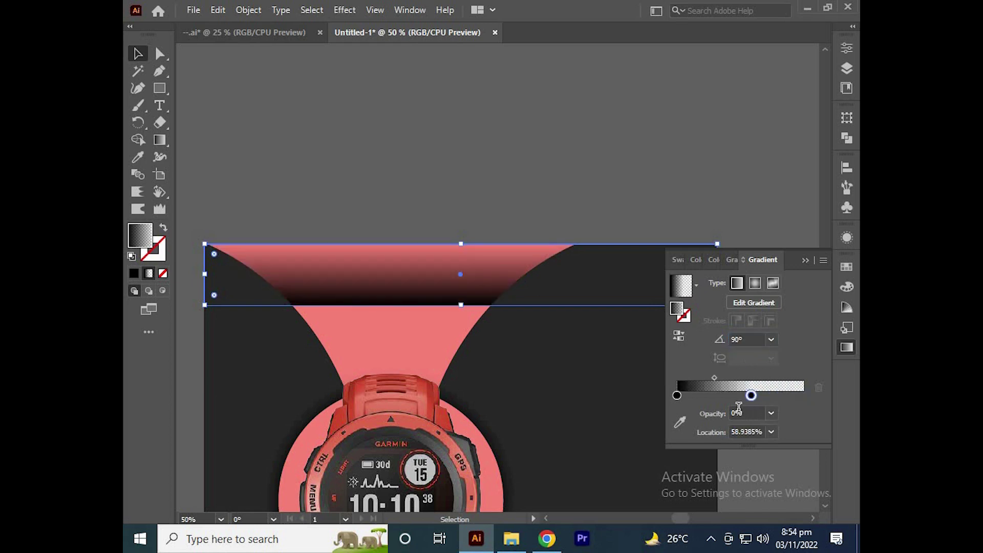
click(679, 337)
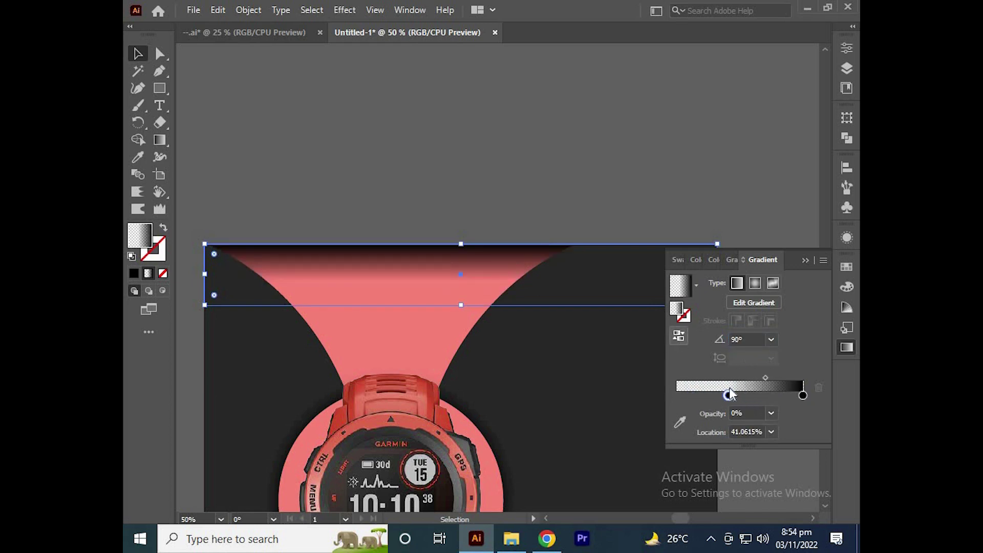
drag(691, 393, 641, 396)
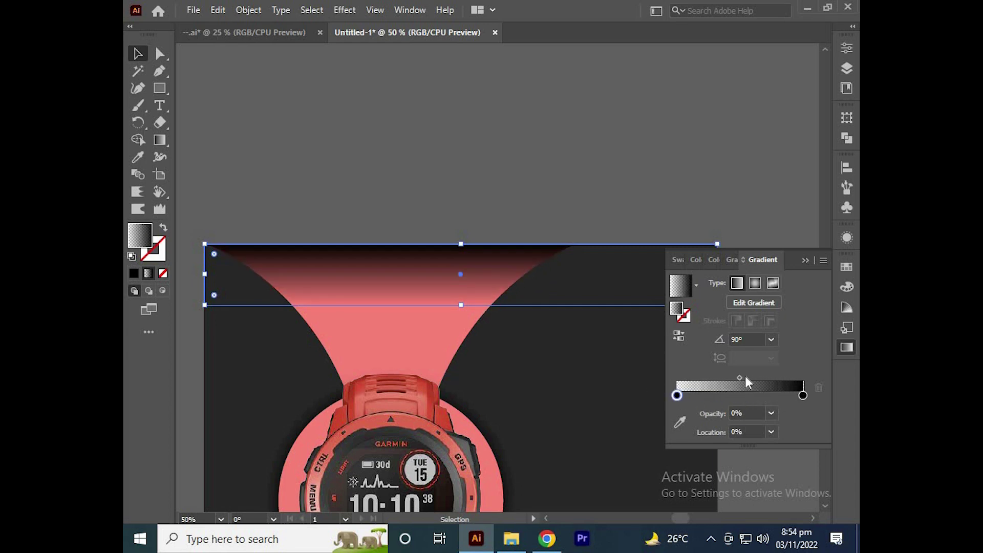
Step: Shift the midpoint of the upper strip's gradient to about 41.6%
drag(739, 377, 729, 378)
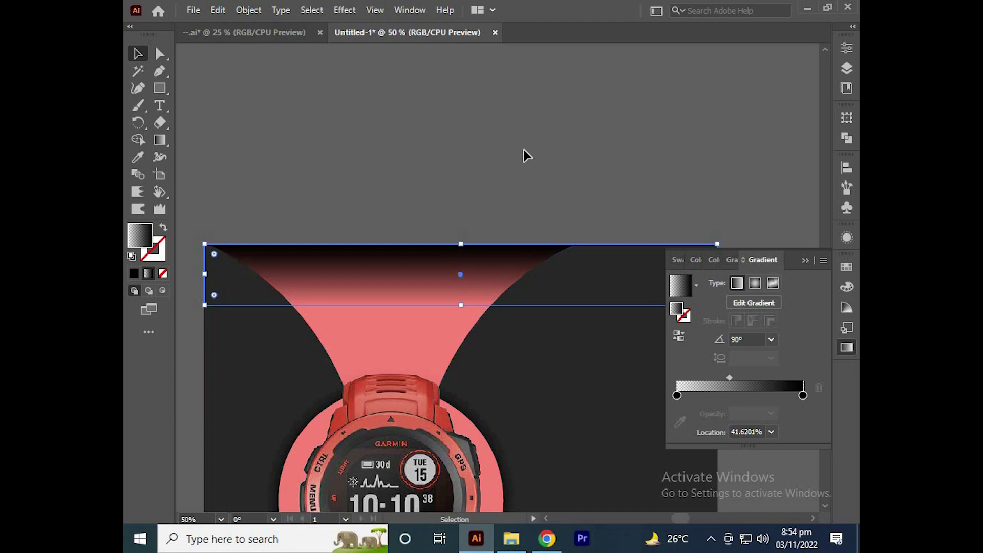
click(524, 150)
scroll(524, 151, down, 1)
drag(540, 151, 456, 127)
Step: Stretch the upper strip's gradient line vertically so it extends beyond both the upper and lower edges of the strip
click(362, 198)
key(g)
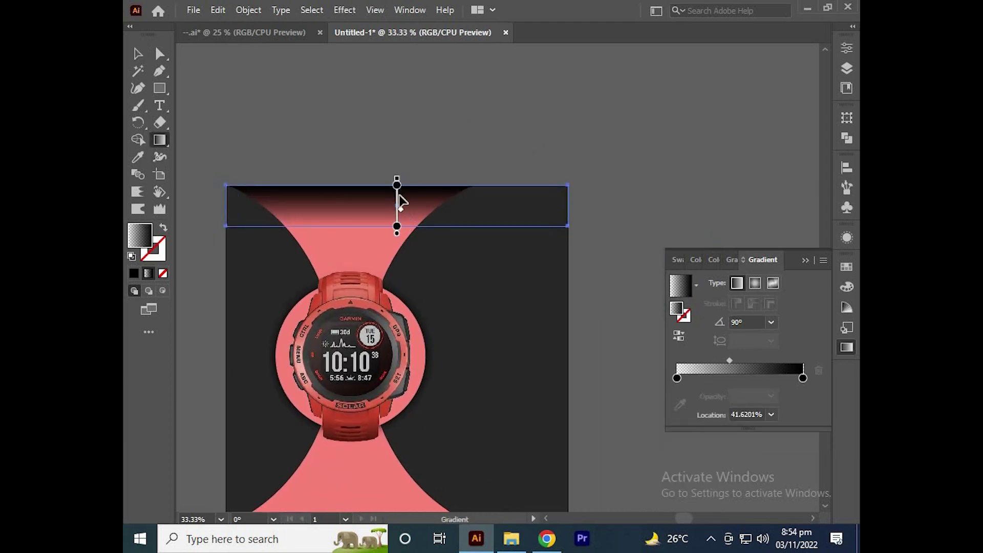
drag(396, 145, 395, 281)
key(ctrl+z)
drag(396, 248, 399, 213)
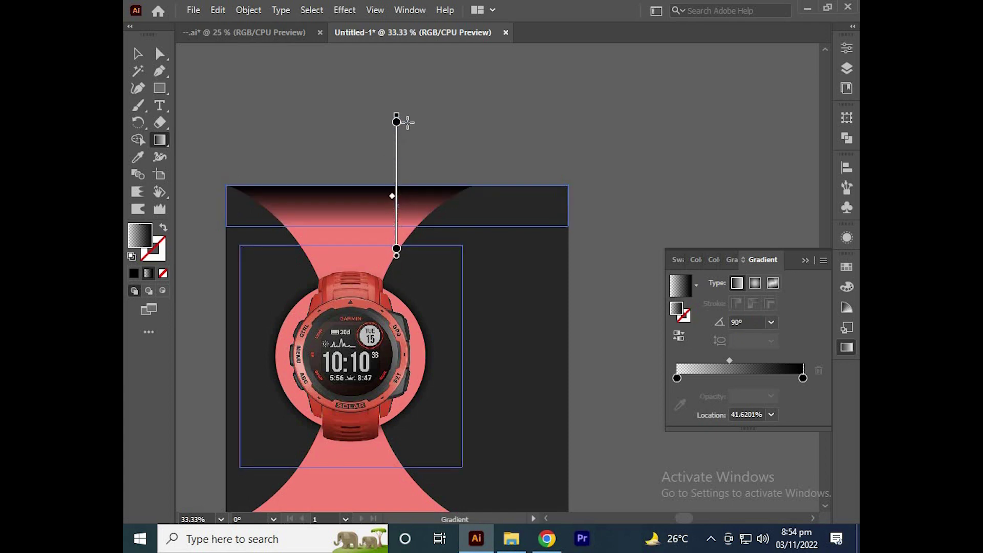
drag(407, 121, 407, 122)
Step: Move the strip's transparent gradient stop inward and its black stop to about 94%, with the midpoint at about 33%
drag(677, 379, 746, 361)
click(803, 378)
drag(800, 378, 793, 379)
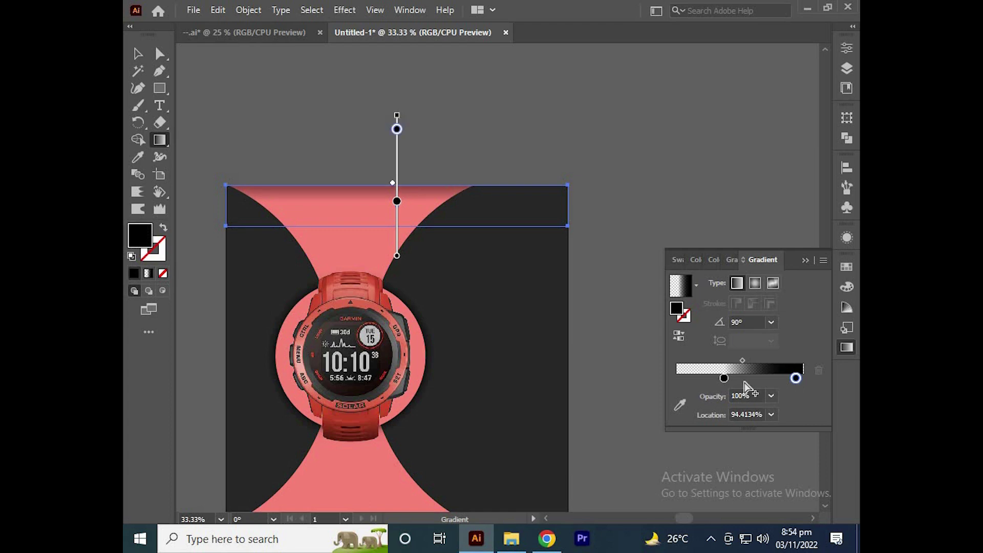
drag(725, 379, 740, 361)
key(ctrl+z)
key(v)
click(656, 181)
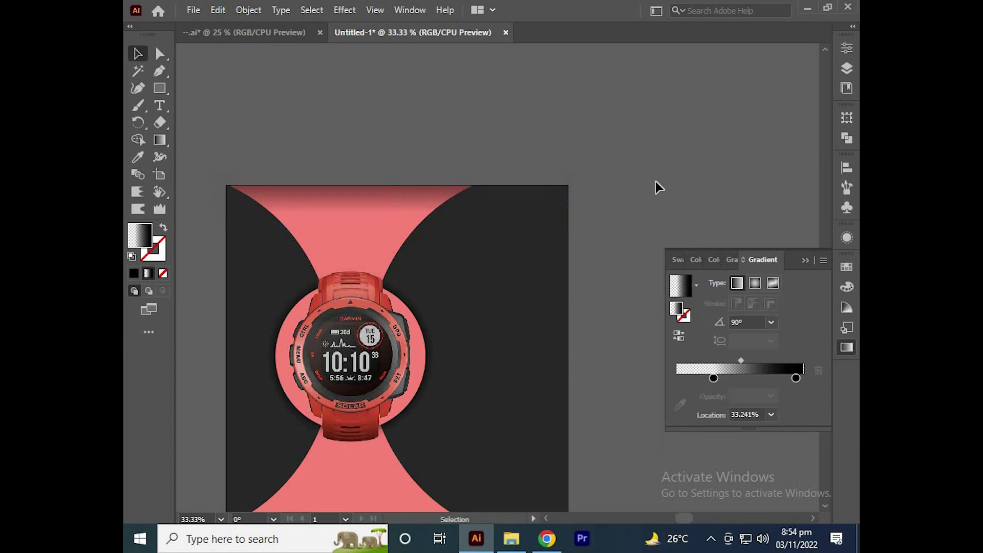
Step: Set the strip's transparent gradient stop to about 22%, its black stop to about 89% and the midpoint to about 30%
scroll(656, 181, down, 1)
scroll(414, 146, up, 2)
click(427, 251)
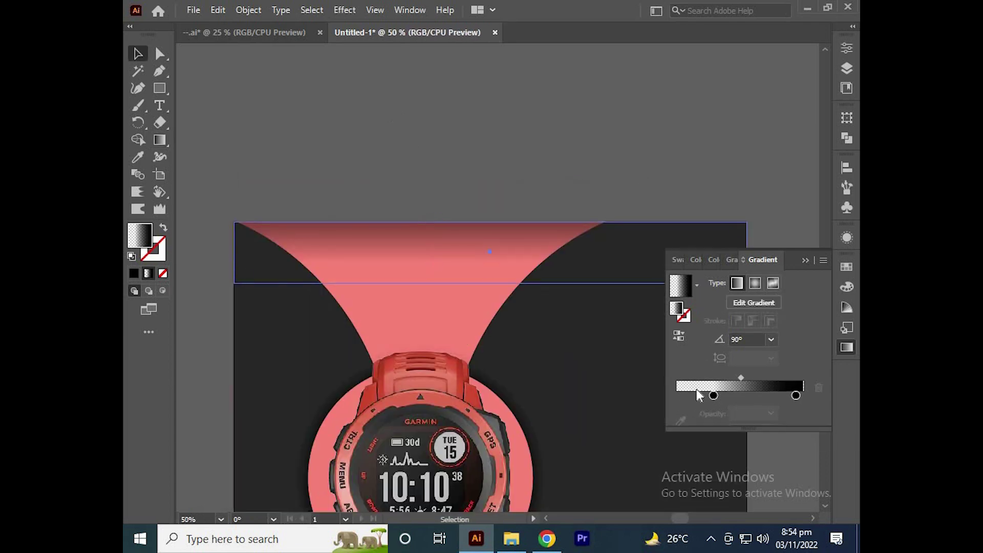
drag(714, 396, 705, 395)
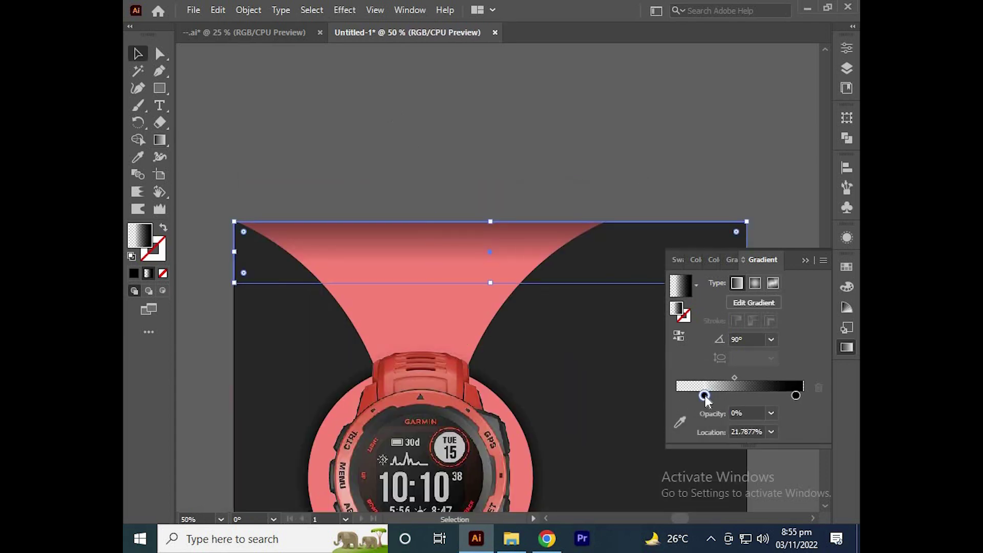
drag(796, 396, 790, 396)
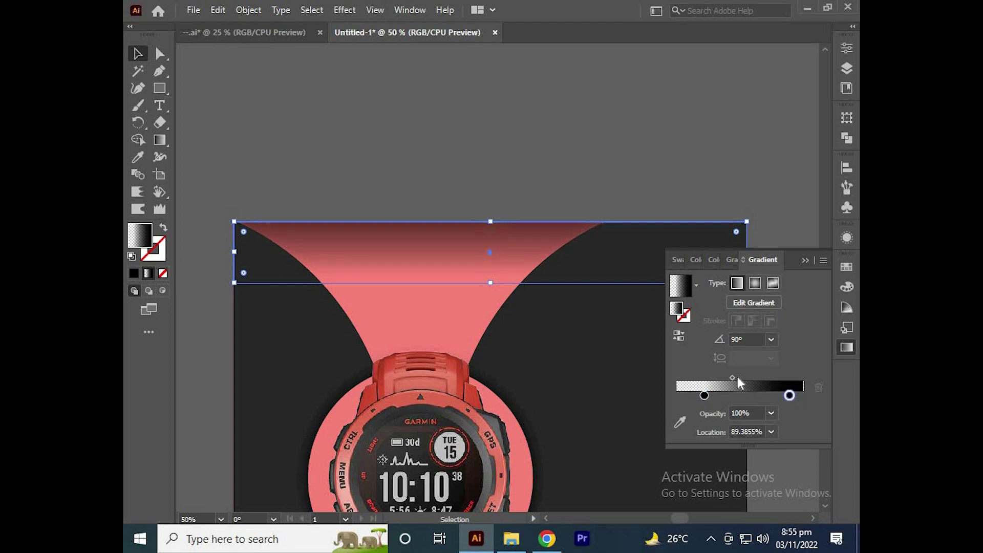
drag(733, 377, 730, 379)
click(525, 147)
scroll(527, 147, down, 2)
drag(522, 145, 480, 143)
Step: Duplicate the gradient strip and place the copy just below the original
click(423, 208)
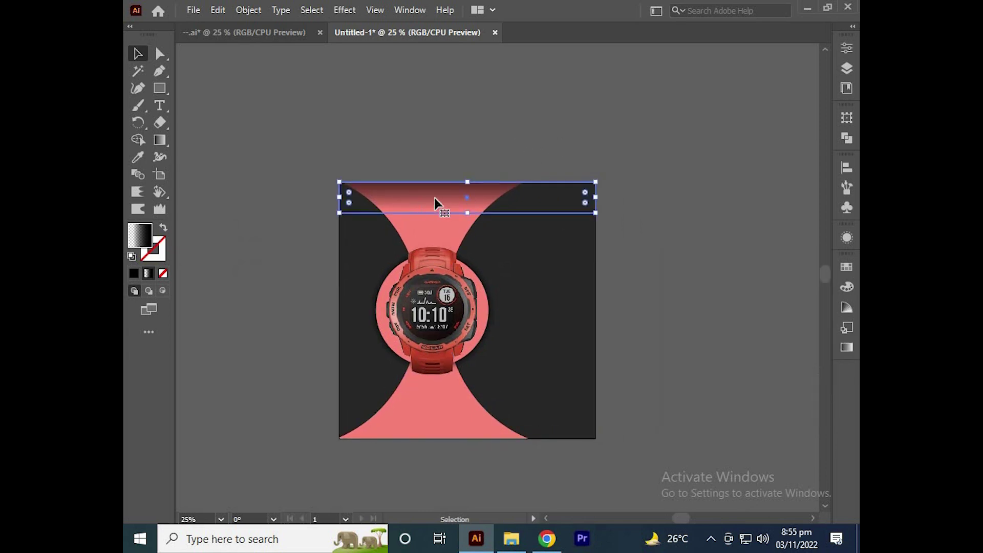
scroll(425, 207, up, 2)
drag(439, 197, 455, 265)
scroll(455, 262, down, 1)
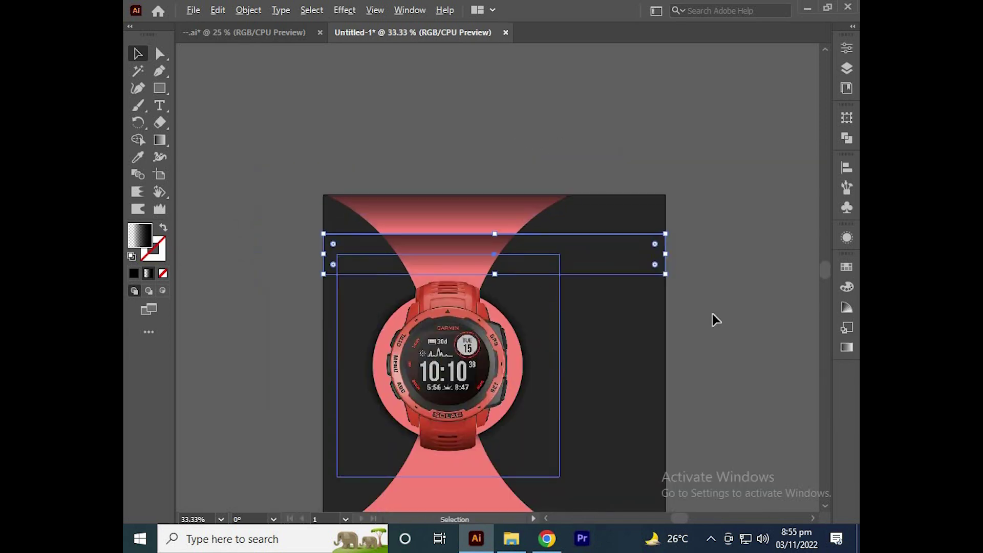
Step: Turn the copied gradient strip upside down and fit it along the lower edge of the artboard
drag(658, 312, 366, 238)
drag(464, 244, 500, 251)
scroll(432, 285, up, 3)
drag(443, 271, 495, 280)
scroll(269, 318, up, 4)
drag(410, 336, 410, 343)
click(392, 406)
scroll(392, 405, down, 4)
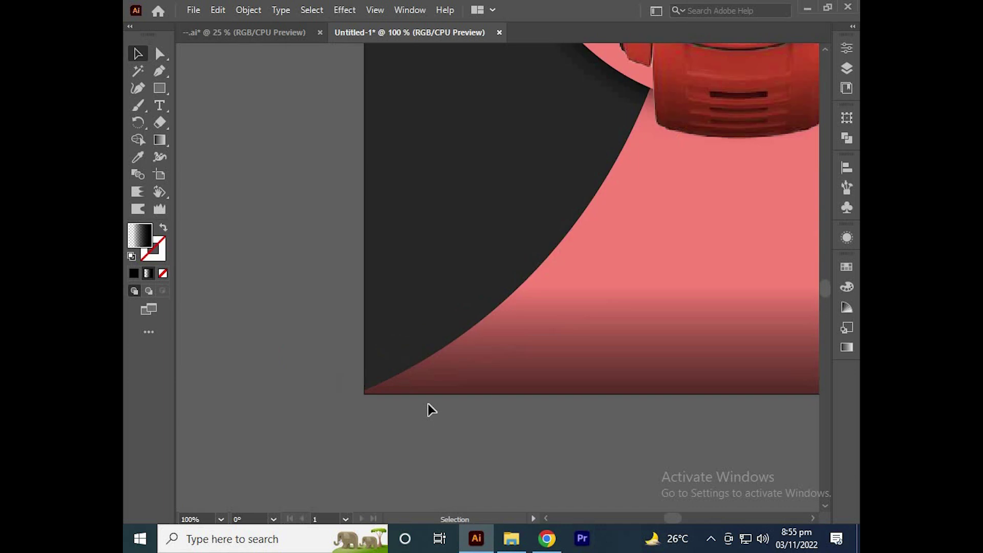
scroll(432, 410, down, 4)
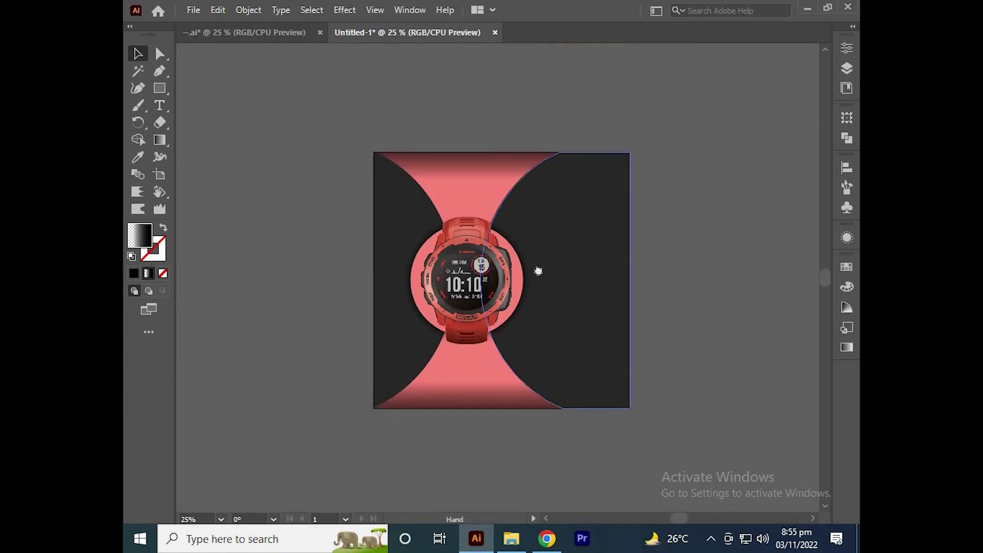
drag(538, 271, 483, 291)
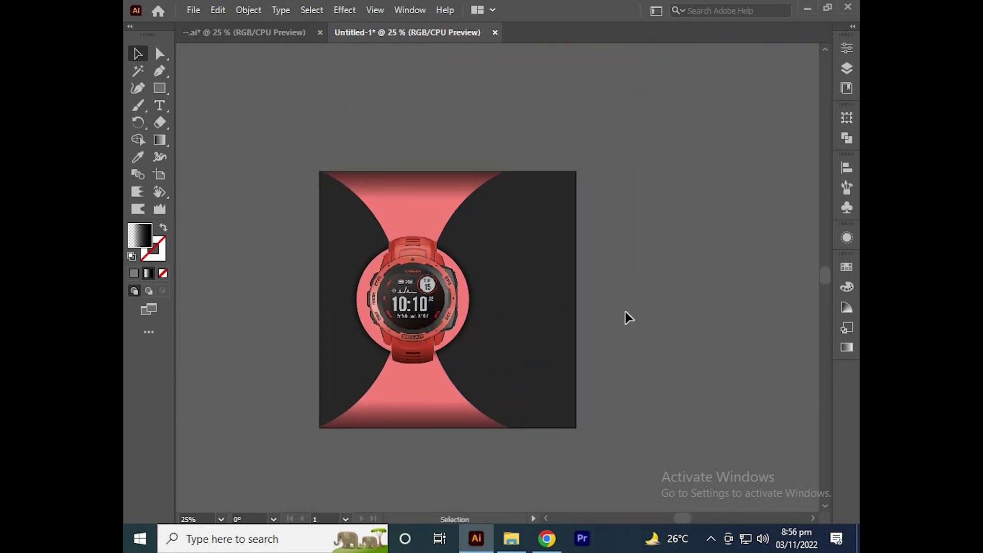
Step: Select both the upper and lower gradient strips and set their gradient midpoint to about 37.4%
scroll(625, 312, up, 1)
drag(643, 270, 406, 299)
scroll(450, 274, up, 1)
drag(454, 275, 694, 286)
scroll(502, 277, down, 2)
scroll(573, 267, up, 1)
click(421, 191)
shift+click(451, 488)
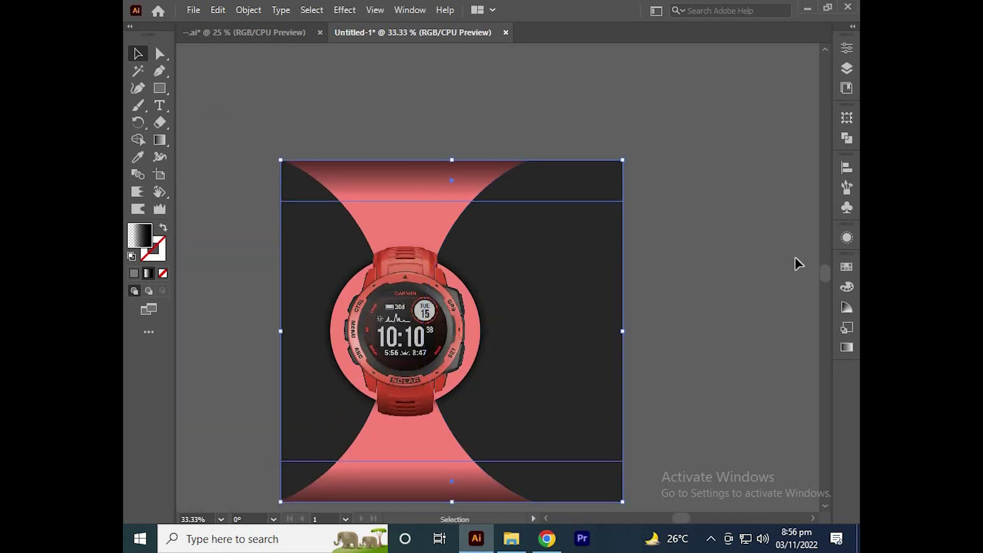
click(847, 347)
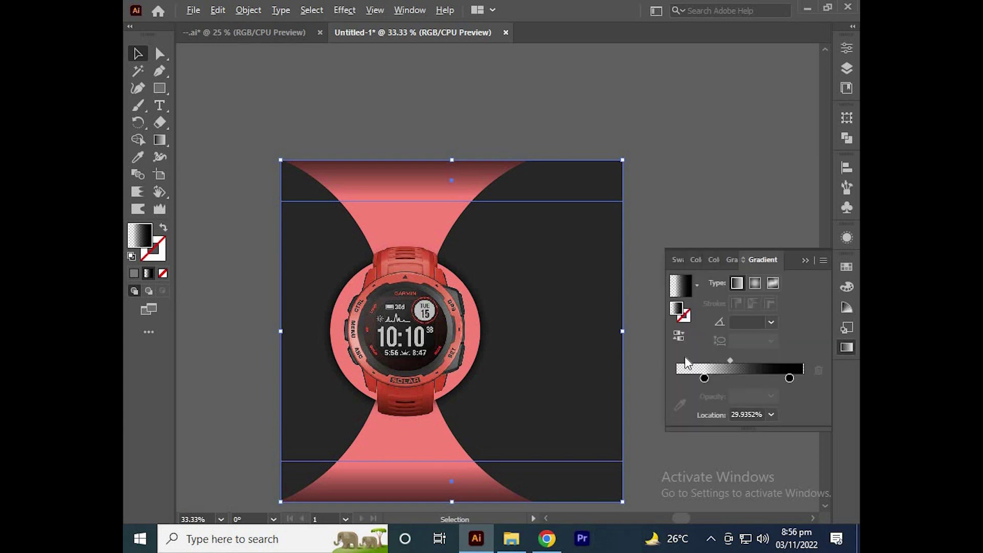
scroll(475, 242, up, 1)
scroll(521, 250, down, 2)
scroll(507, 213, down, 1)
scroll(502, 219, up, 1)
scroll(506, 169, down, 1)
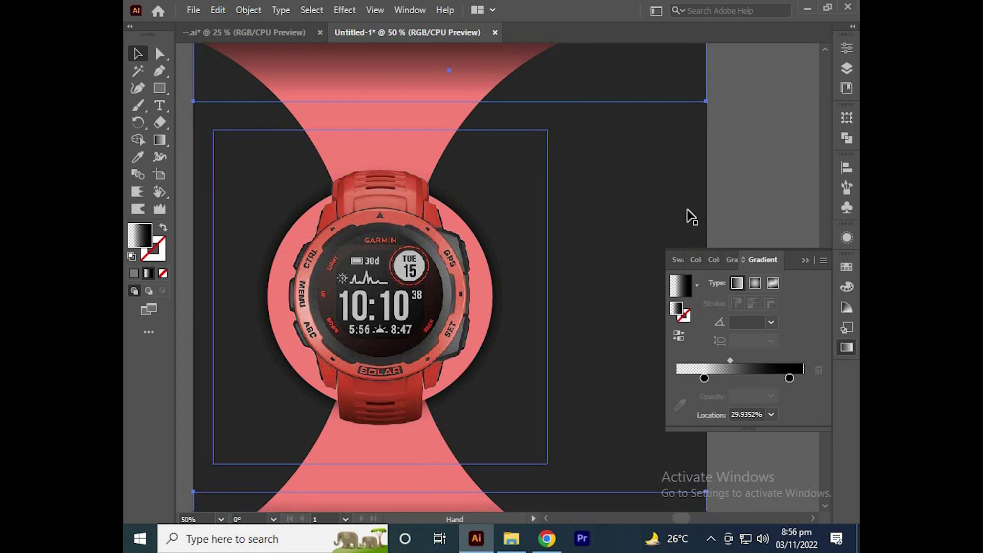
drag(731, 360, 737, 359)
scroll(717, 179, down, 2)
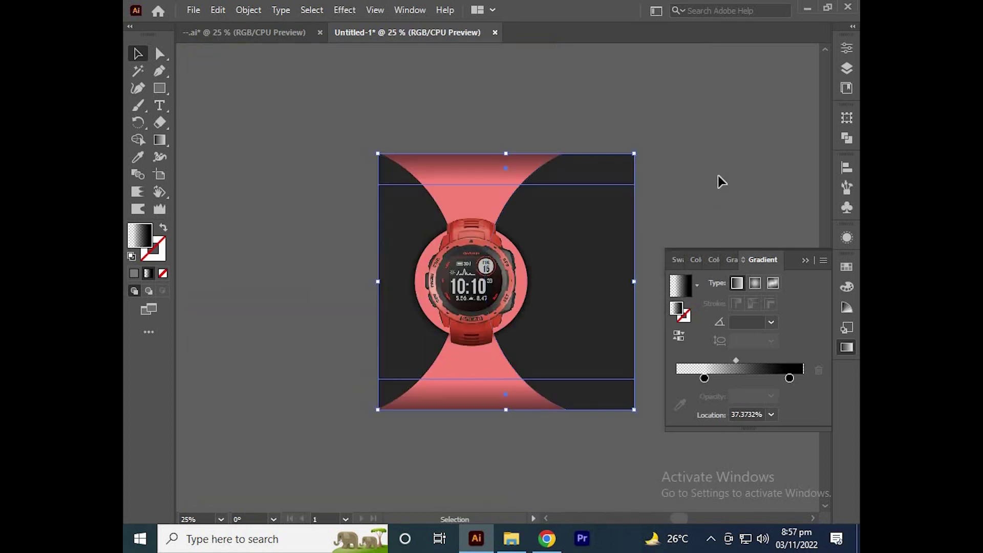
Step: Add the text "WATCH" on the empty canvas beside the artboard and enlarge it
scroll(621, 189, right, 3)
scroll(577, 192, up, 1)
scroll(468, 202, right, 2)
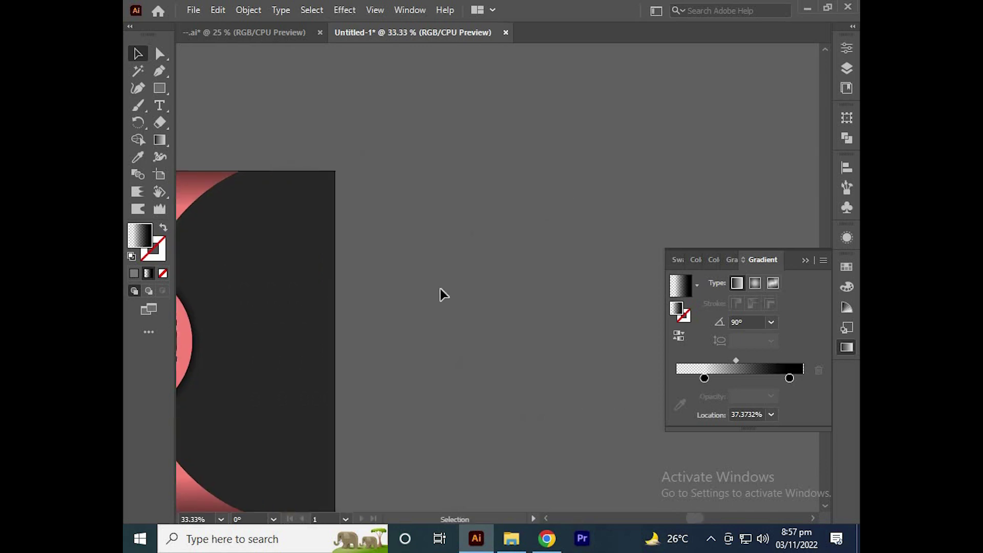
key(t)
click(452, 285)
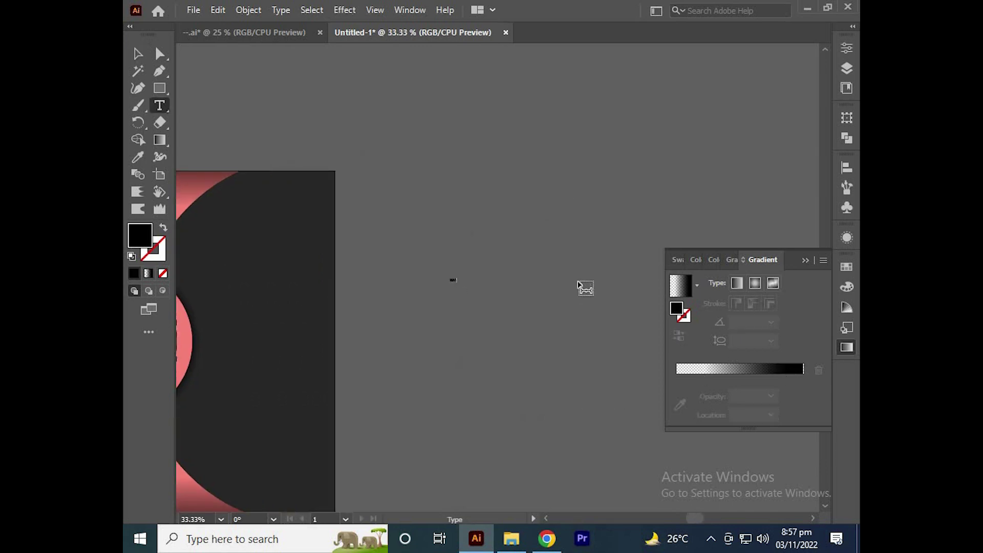
click(137, 53)
drag(462, 286, 498, 295)
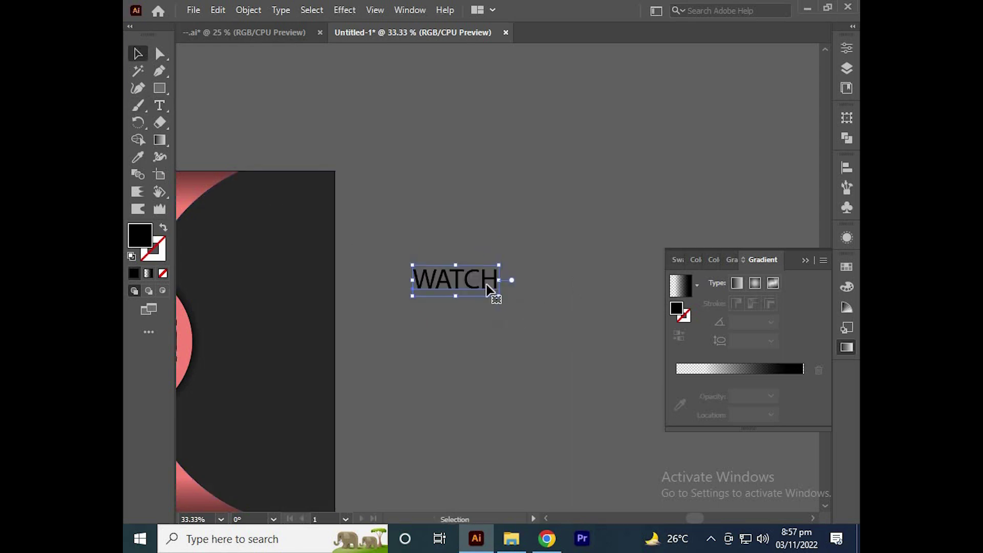
Step: Change the font of the WATCH text to Bugfast
click(809, 260)
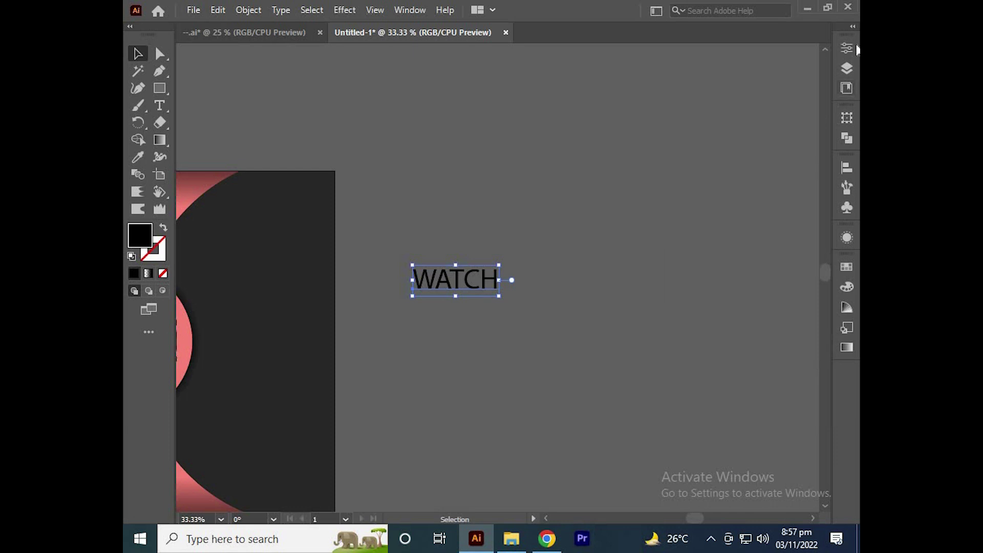
click(853, 27)
click(754, 321)
text(bu)
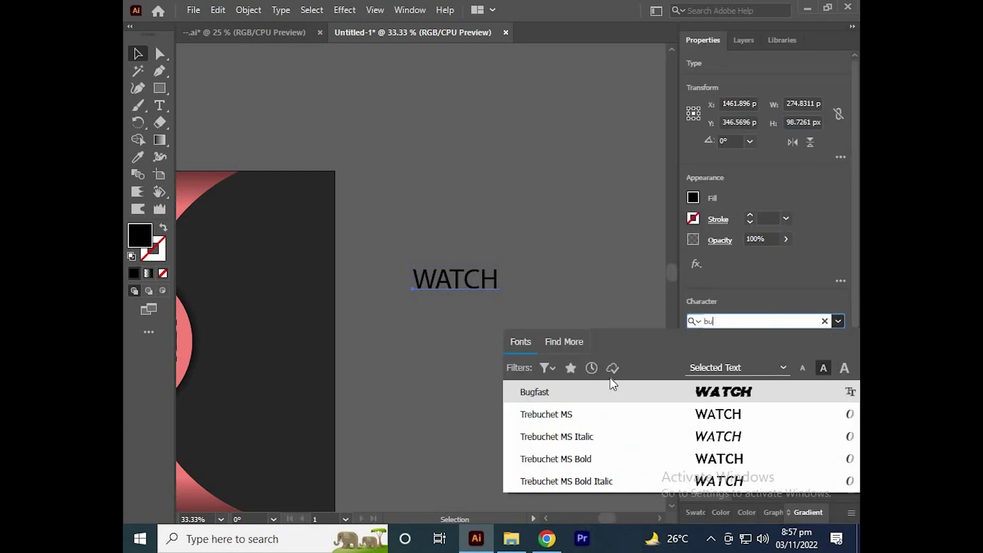
click(561, 397)
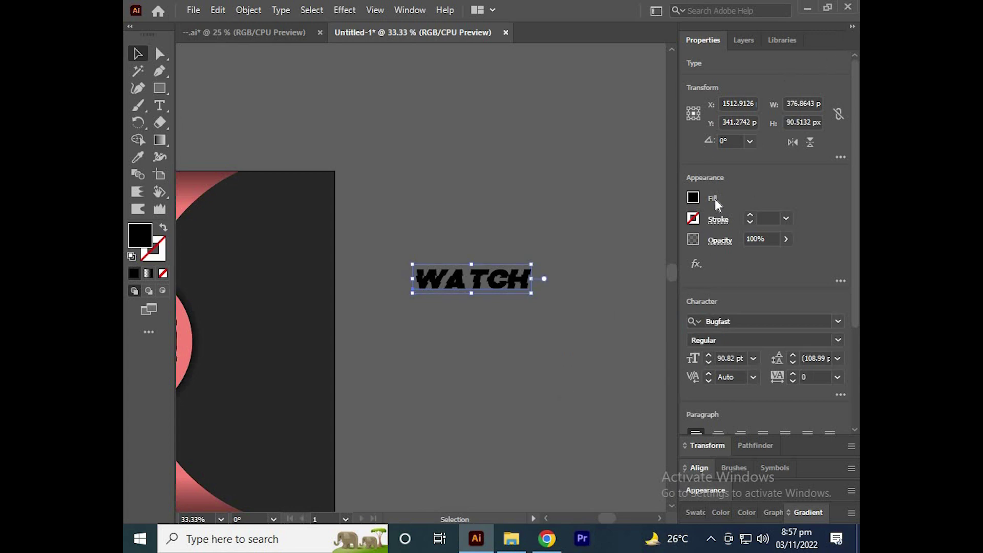
Step: Fill the WATCH text with the gray swatch
click(693, 198)
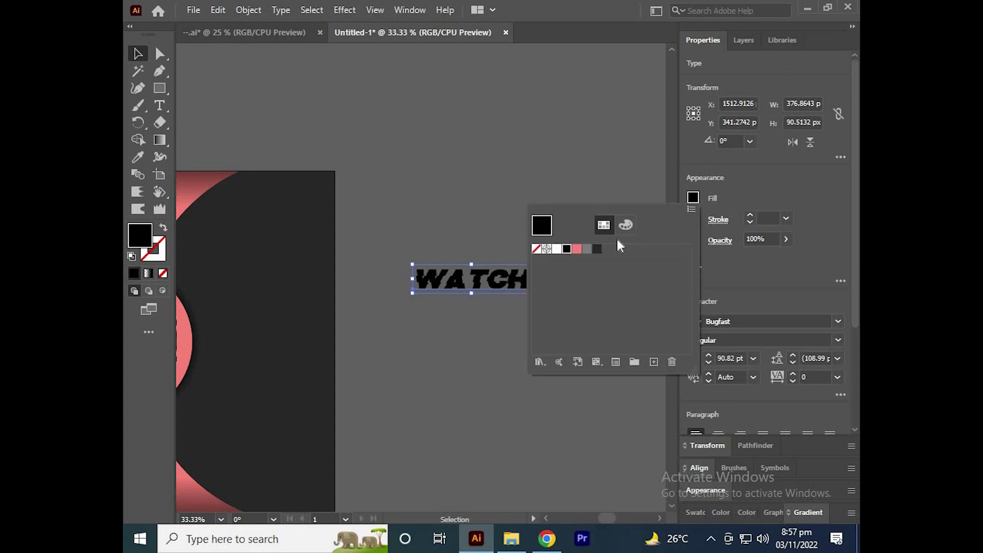
click(588, 249)
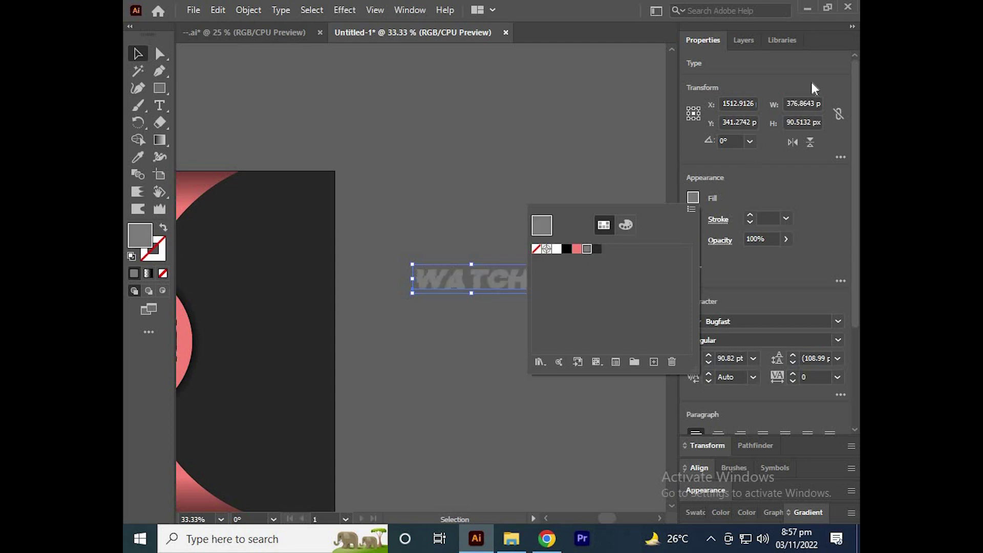
click(852, 28)
Step: Rotate the WATCH text 90° clockwise to read downward and move it just outside the artboard's left edge
drag(500, 331, 478, 281)
key(ctrl+minus)
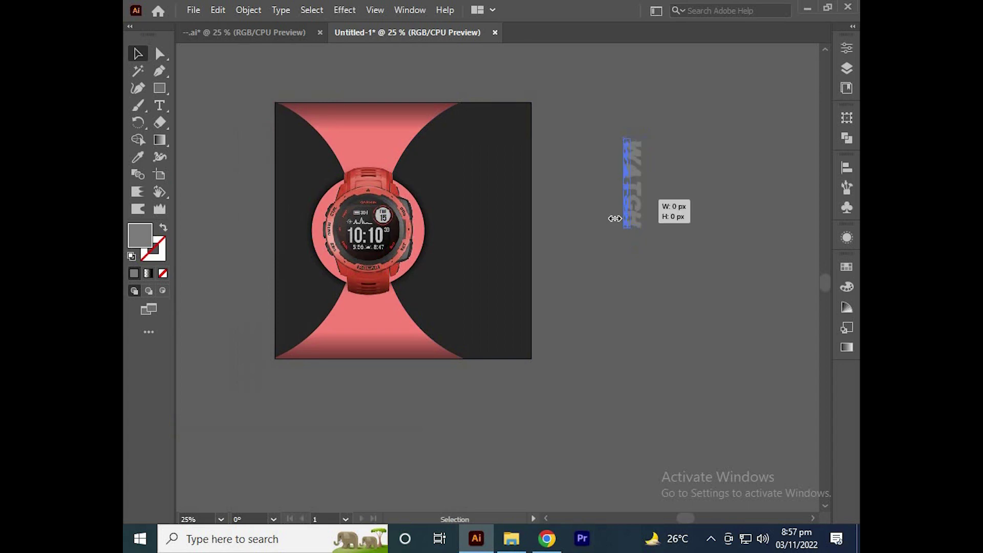
drag(634, 169, 243, 217)
key(ctrl+plus)
Step: Center the WATCH text vertically on the artboard
click(853, 28)
click(852, 26)
click(846, 168)
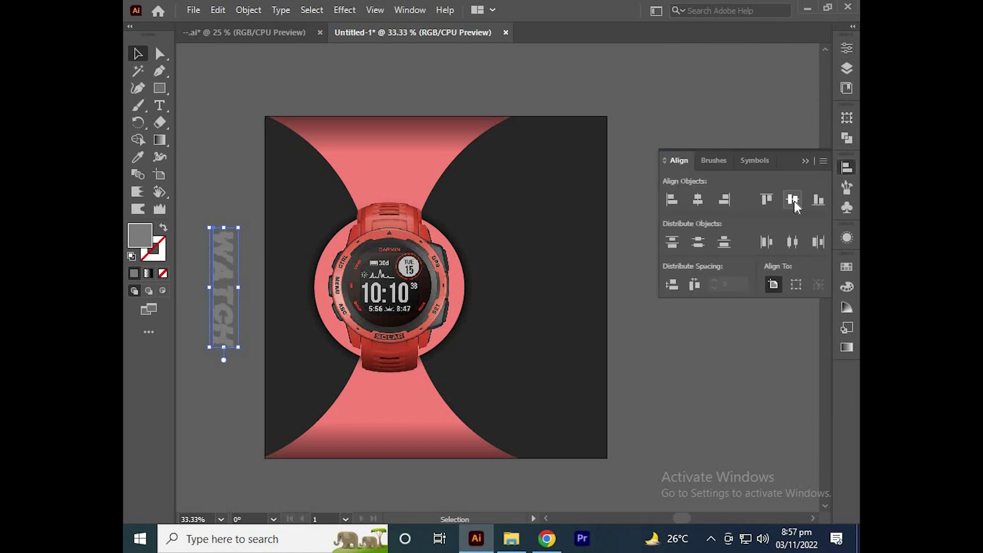
click(795, 201)
click(804, 161)
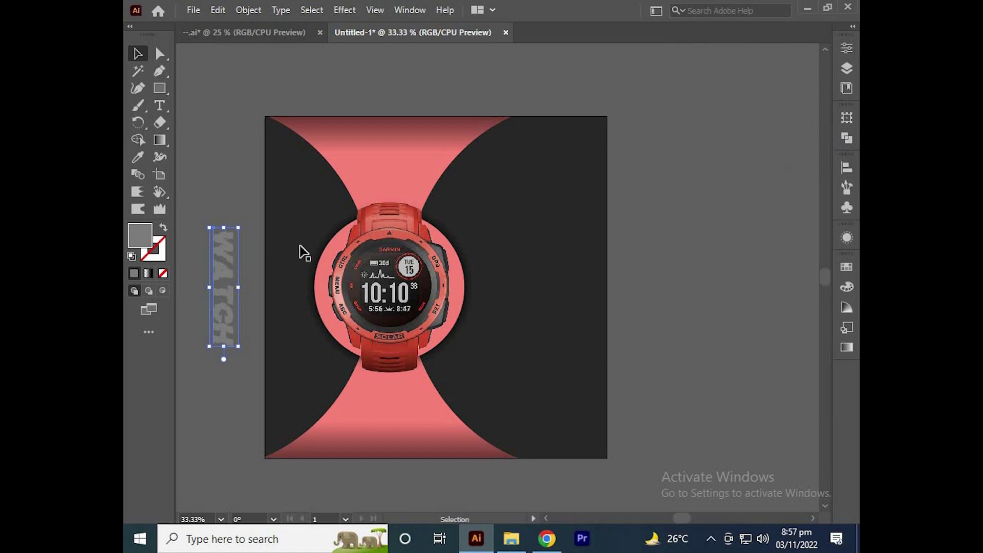
Step: Move the vertical WATCH text onto the dark area left of the watch and scale it down slightly
scroll(219, 268, up, 2)
drag(287, 264, 359, 277)
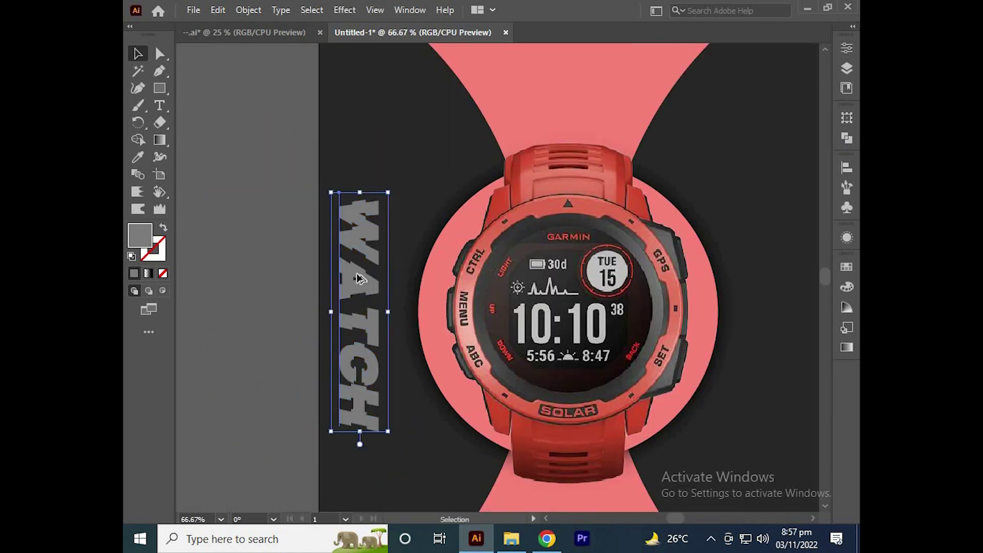
scroll(359, 277, up, 1)
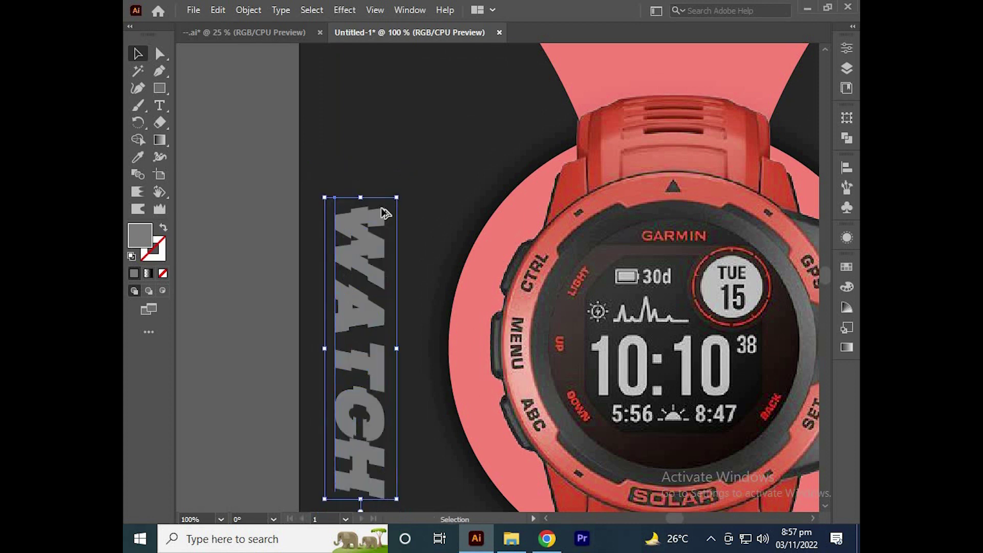
scroll(381, 208, down, 2)
click(252, 257)
scroll(251, 257, up, 2)
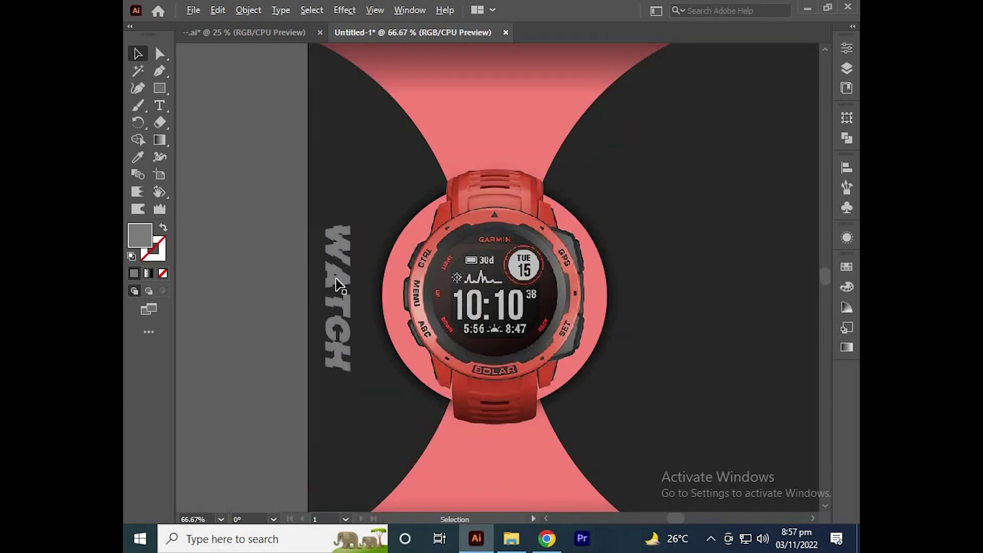
drag(360, 267, 362, 268)
click(238, 184)
scroll(365, 264, down, 1)
Step: Select the watch image with its pink circle and enlarge them together, bringing the image to about 754 × 754 px
click(542, 283)
drag(535, 273, 511, 273)
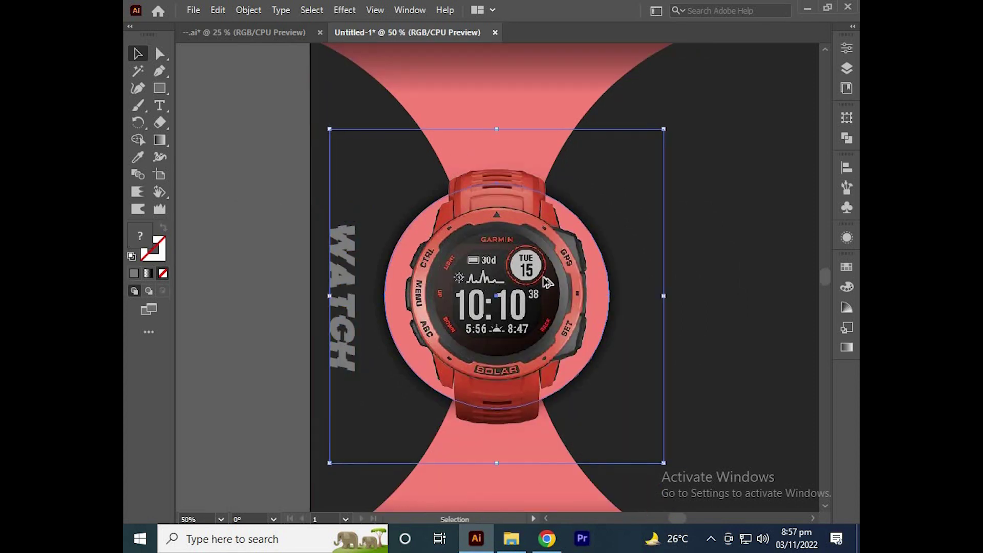
scroll(545, 282, down, 2)
drag(533, 309, 498, 312)
scroll(540, 297, up, 1)
drag(552, 290, 575, 287)
scroll(528, 290, up, 1)
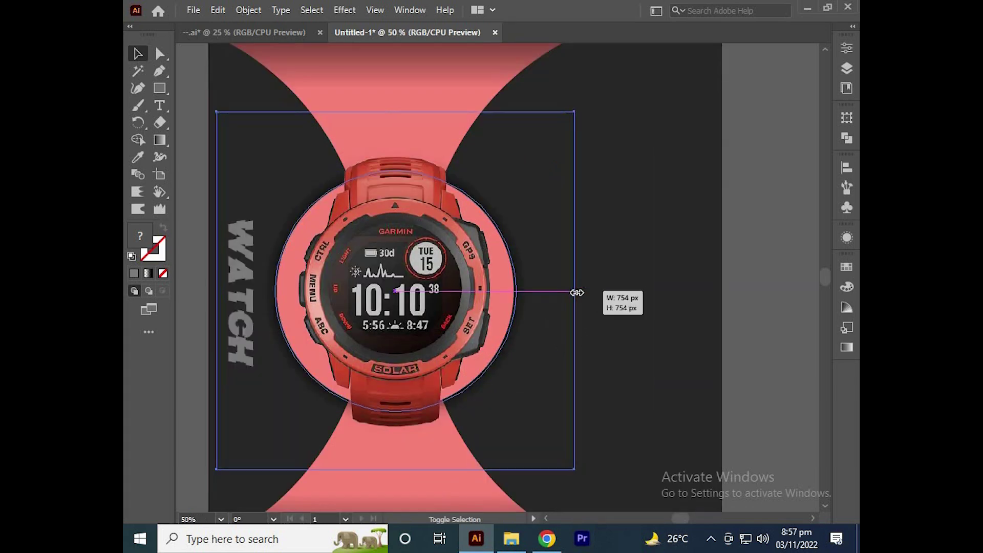
click(746, 274)
scroll(745, 268, down, 1)
drag(745, 268, 683, 265)
scroll(715, 263, down, 1)
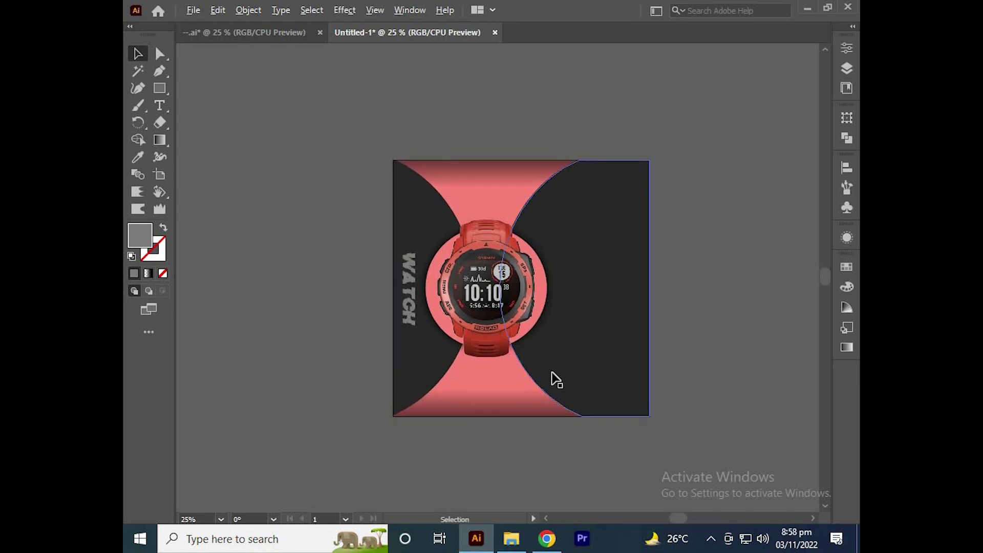
Step: Nudge the vertical WATCH text slightly to the right within the dark area beside the watch
scroll(557, 379, up, 1)
click(359, 245)
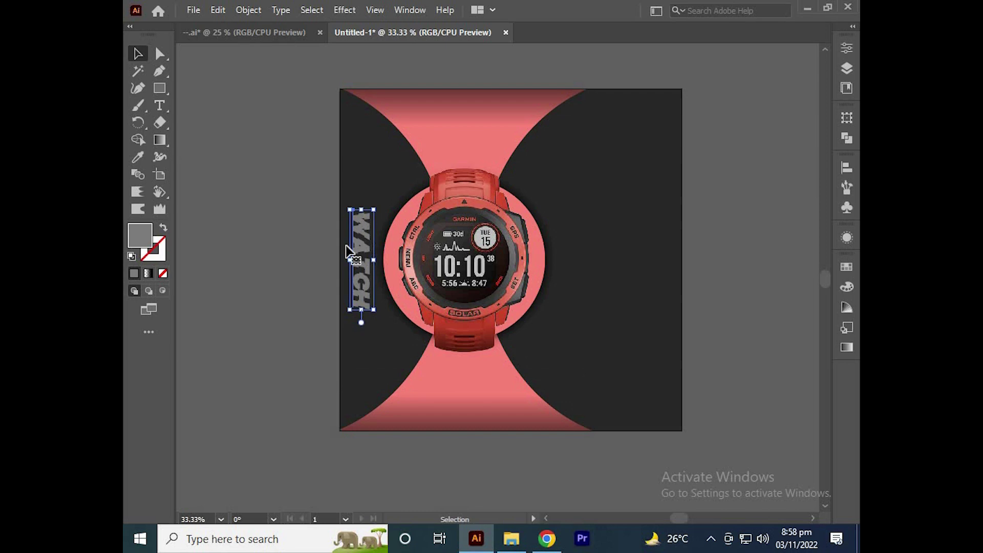
scroll(357, 247, up, 2)
drag(355, 242, 361, 241)
scroll(362, 241, down, 1)
Step: Select the watch image with its pink circle and scale them down slightly together
click(468, 239)
scroll(484, 174, right, 2)
scroll(484, 174, up, 1)
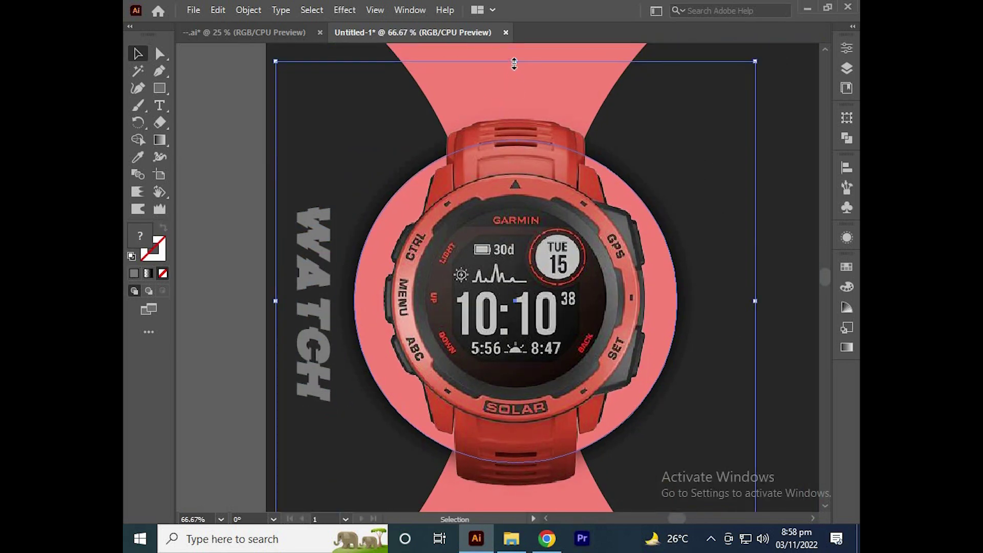
drag(515, 66, 513, 73)
scroll(504, 131, down, 3)
click(280, 175)
drag(276, 181, 201, 261)
click(376, 244)
scroll(485, 274, up, 1)
drag(487, 273, 432, 279)
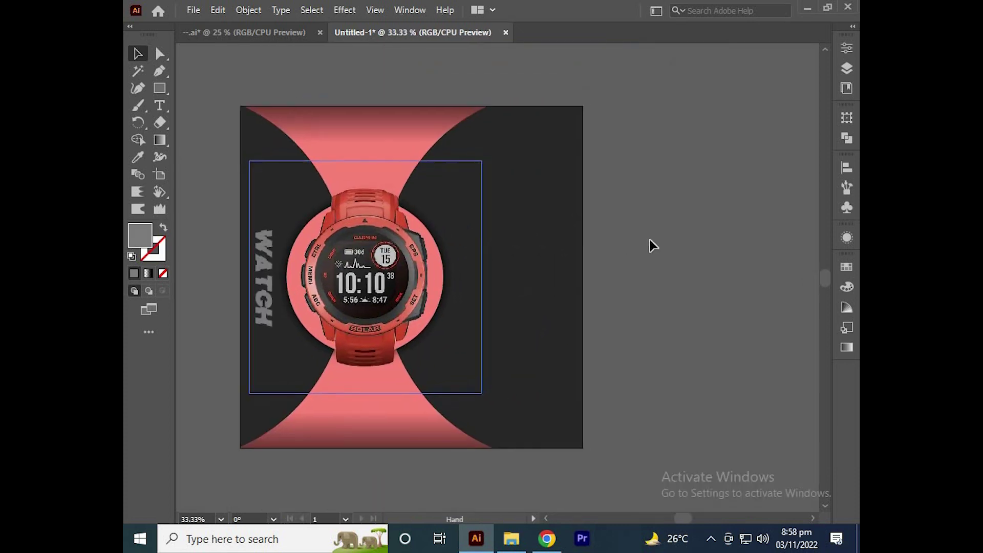
click(650, 240)
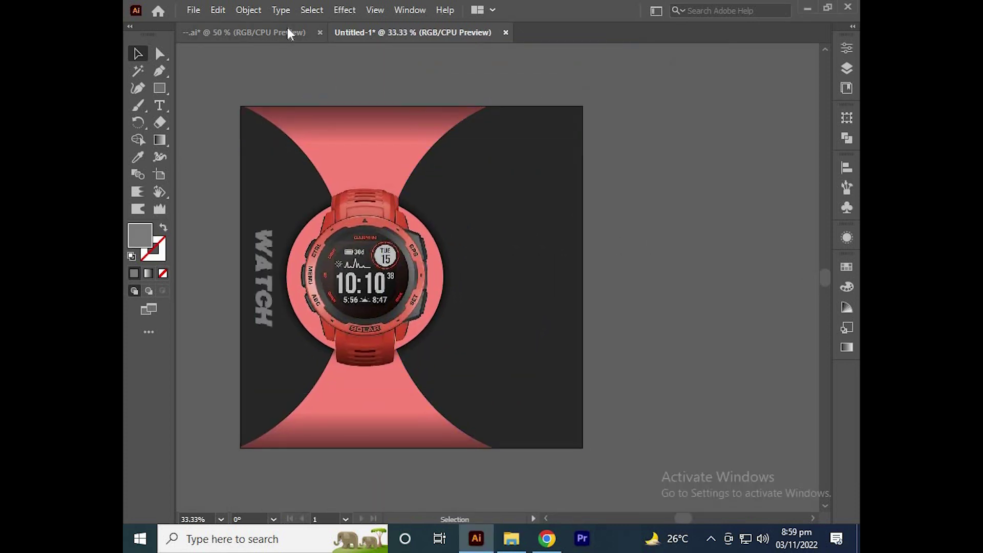
Step: Bring the grouped headline, body text, Add to Cart button and social icons from the --.ai document into the post and ungroup them
click(287, 31)
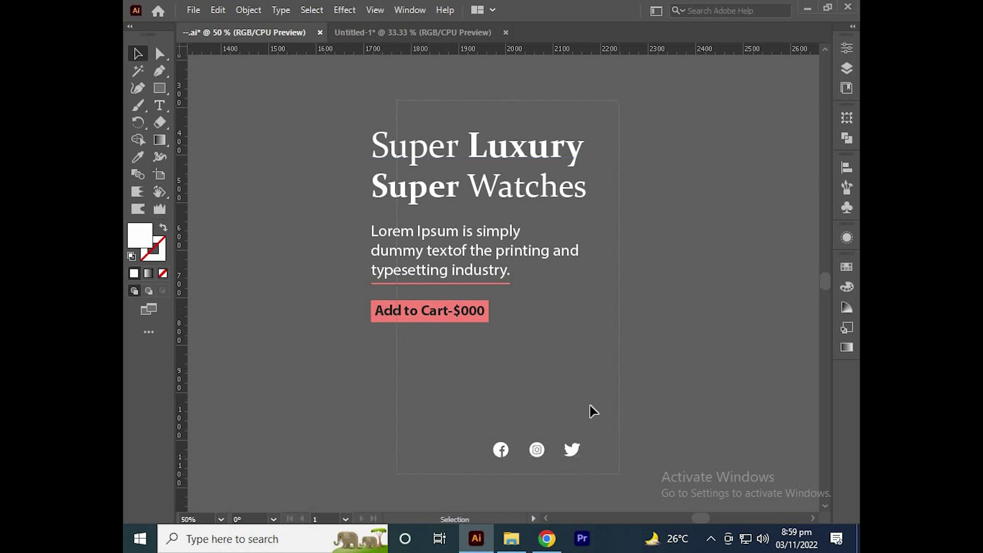
click(472, 193)
drag(469, 154, 484, 105)
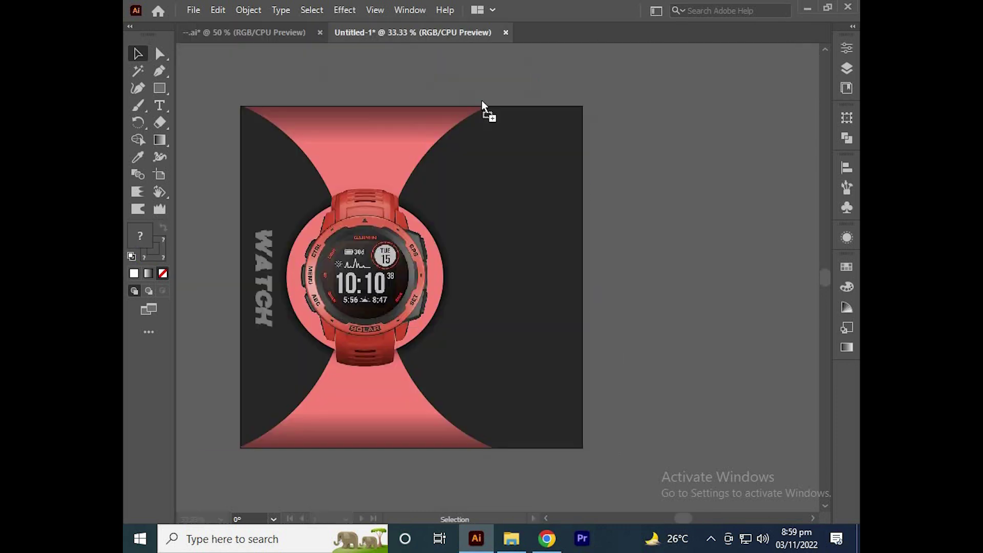
mouse_move(617, 213)
mouse_down()
mouse_move(628, 222)
mouse_move(602, 210)
mouse_up()
right_click(637, 268)
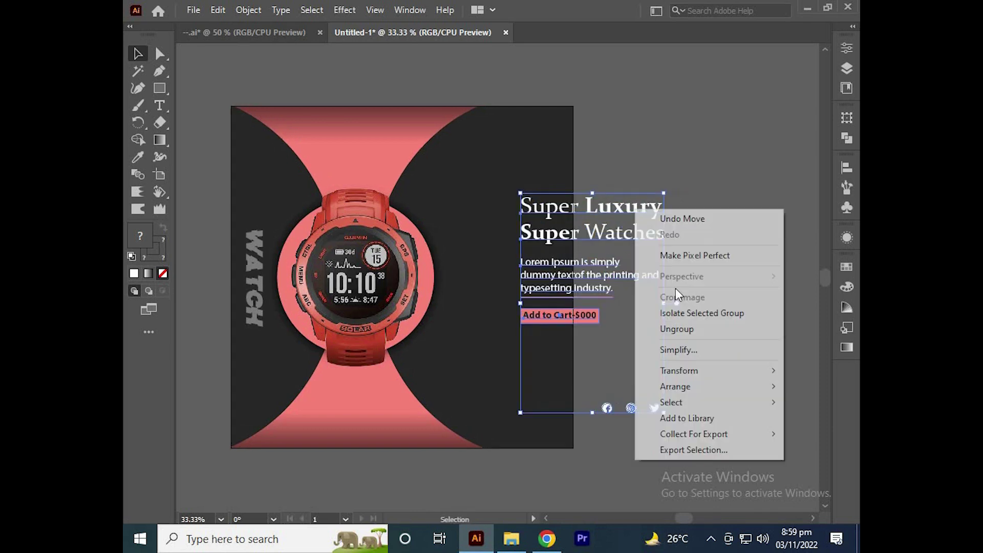
click(676, 327)
click(697, 255)
Step: Move the headline, body text and Add to Cart button onto the dark area just right of the watch's pink circle
drag(553, 223, 434, 201)
scroll(474, 215, up, 2)
scroll(434, 201, down, 1)
drag(651, 304, 656, 310)
scroll(445, 212, up, 4)
scroll(446, 213, down, 1)
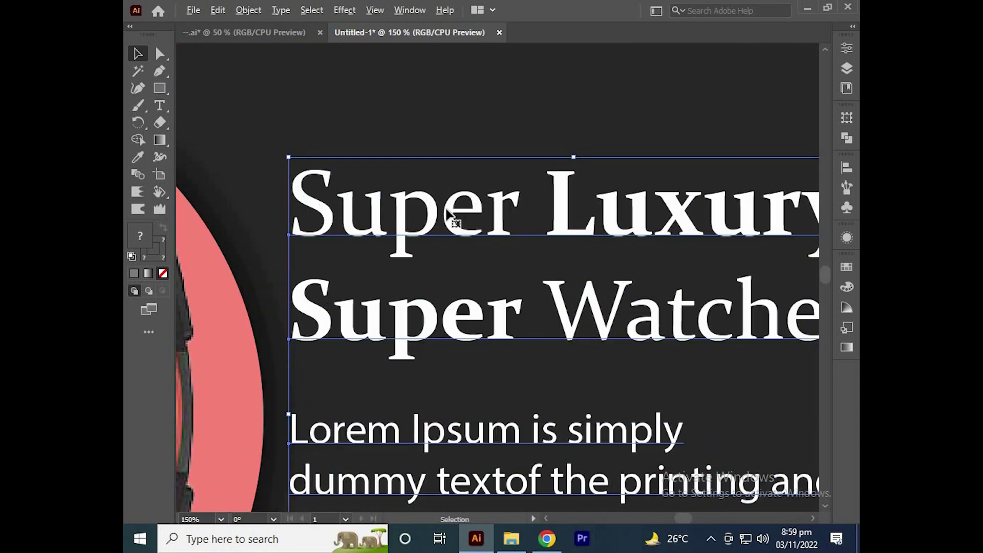
Step: Select the headline, body text and Add to Cart button together and shift them slightly upward
scroll(638, 234, down, 1)
click(641, 210)
scroll(622, 239, down, 1)
drag(621, 239, 604, 266)
scroll(536, 240, up, 1)
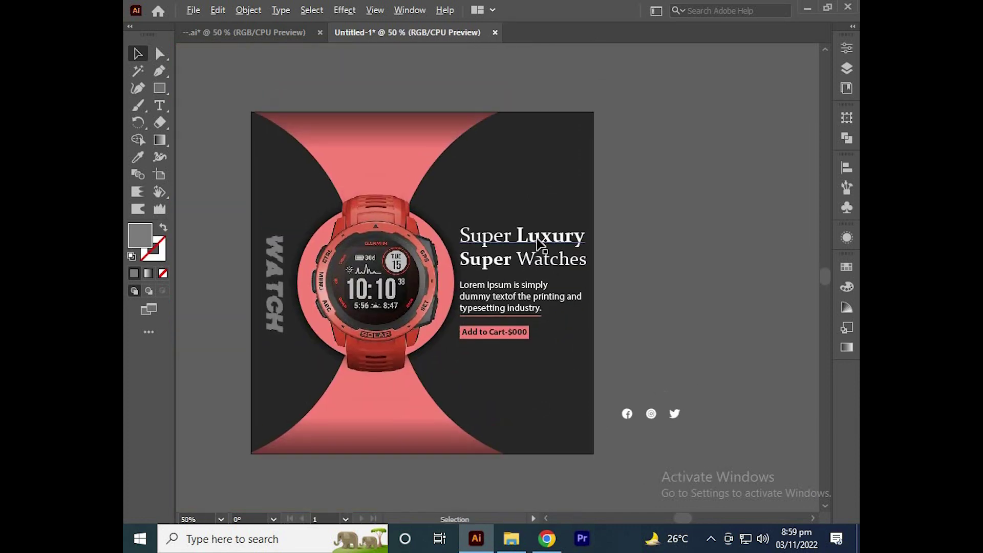
drag(546, 235, 552, 222)
drag(731, 303, 652, 232)
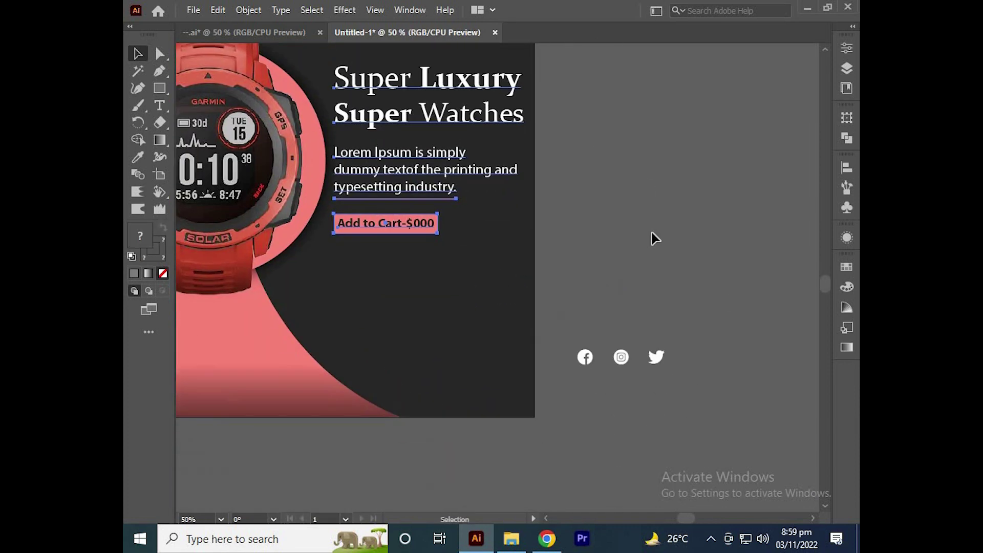
Step: Move the Facebook, Instagram and Twitter icons into the artboard's lower-right corner
click(659, 362)
drag(659, 363, 504, 394)
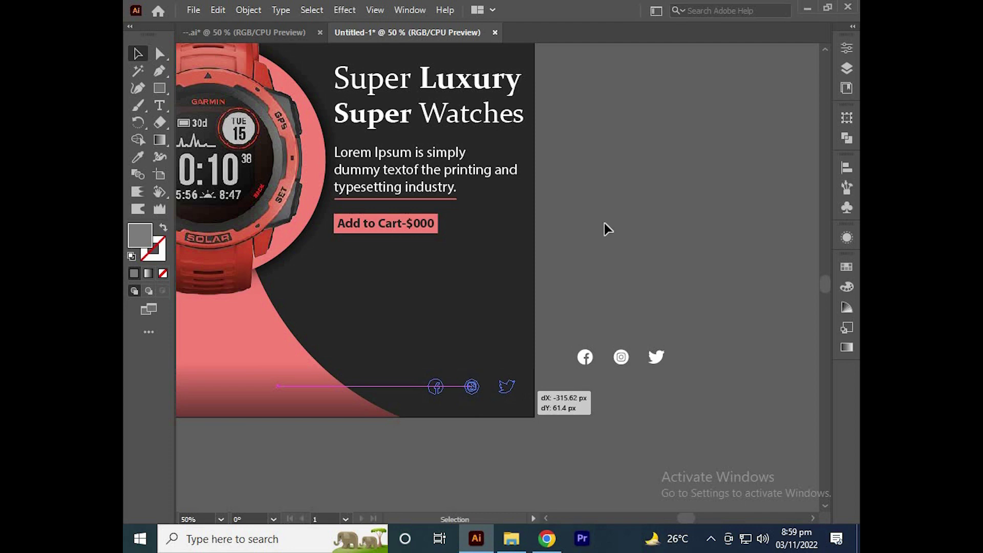
Step: Show the rulers, place a vertical guide at the right edge of the "Watches" headline and align the social icons' right edge to it
scroll(542, 128, up, 2)
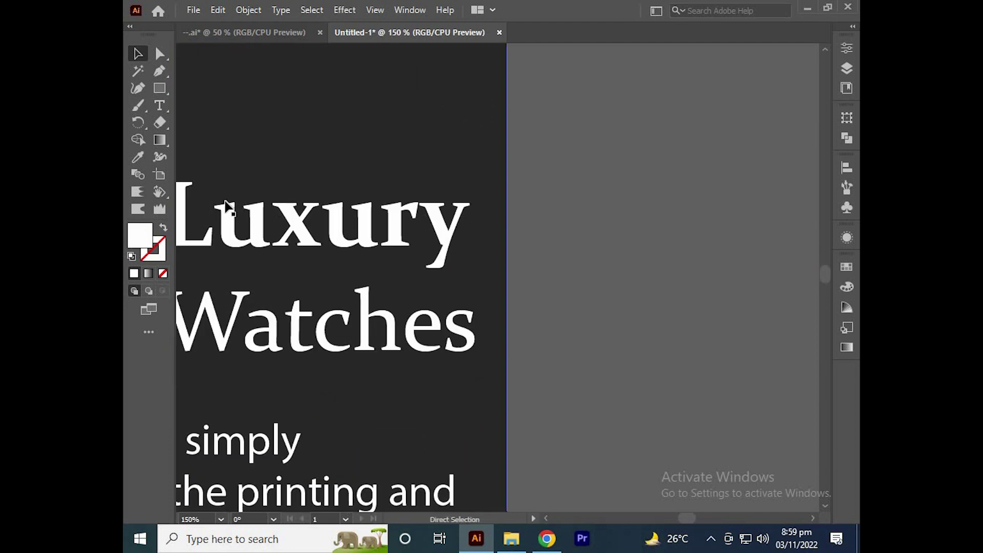
key(ctrl+r)
drag(179, 175, 478, 213)
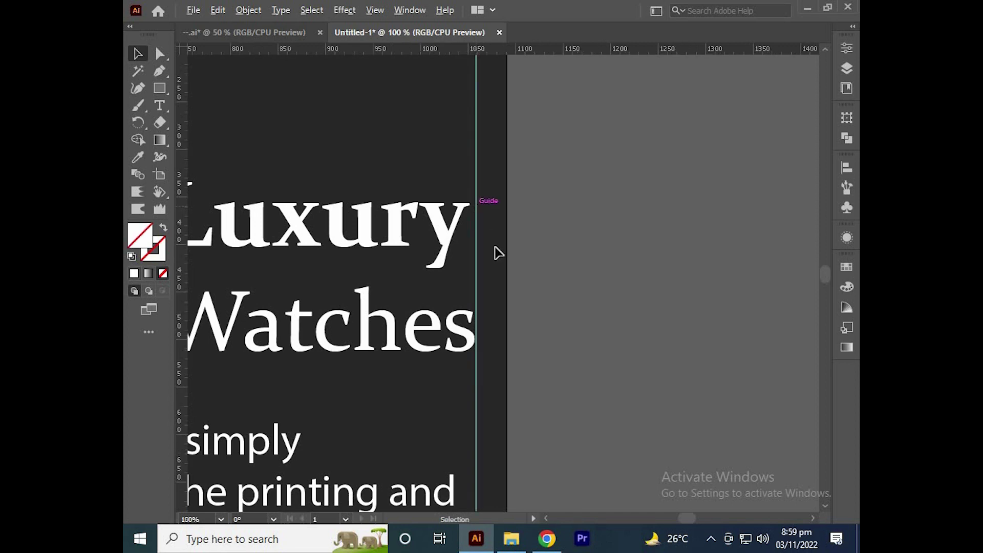
scroll(544, 112, down, 2)
scroll(464, 424, down, 5)
scroll(465, 424, up, 5)
drag(487, 341, 535, 344)
scroll(630, 329, down, 1)
click(638, 320)
Step: Delete the vertical guide and check the whole post layout
scroll(638, 320, down, 6)
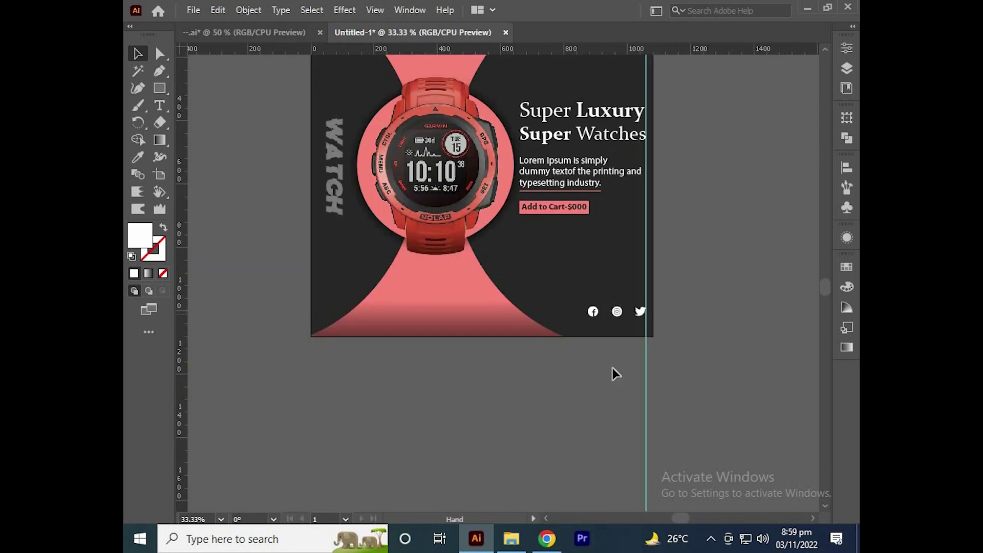
key(Delete)
scroll(618, 254, up, 3)
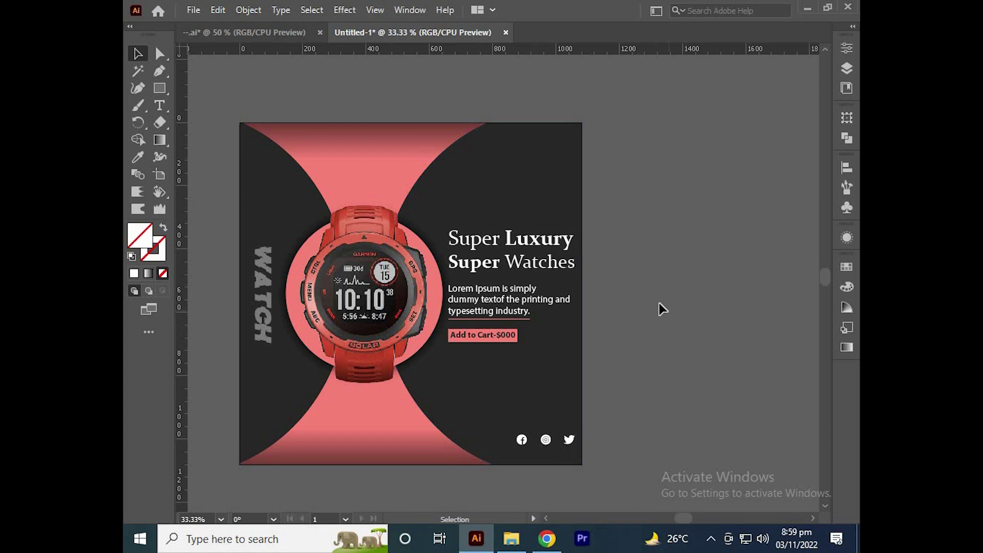
scroll(661, 297, down, 1)
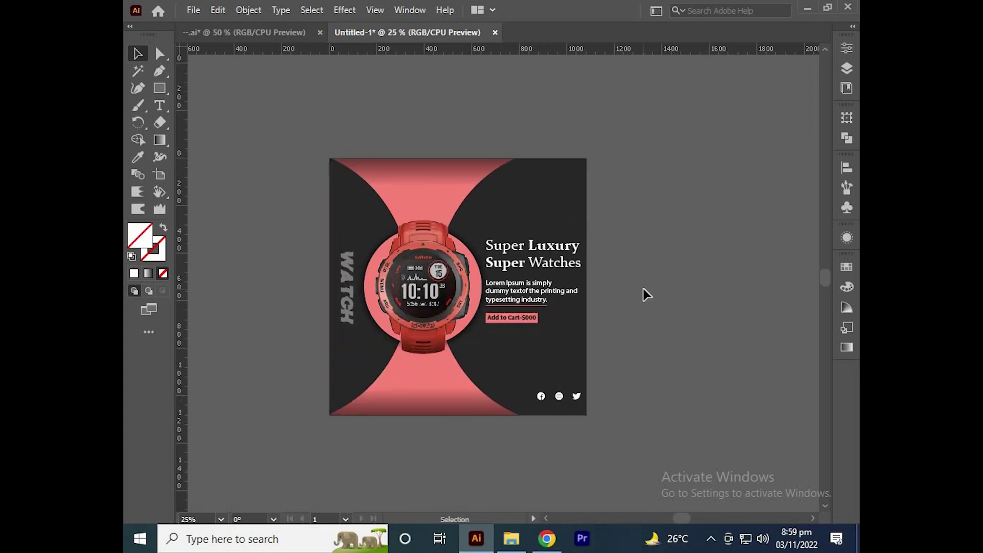